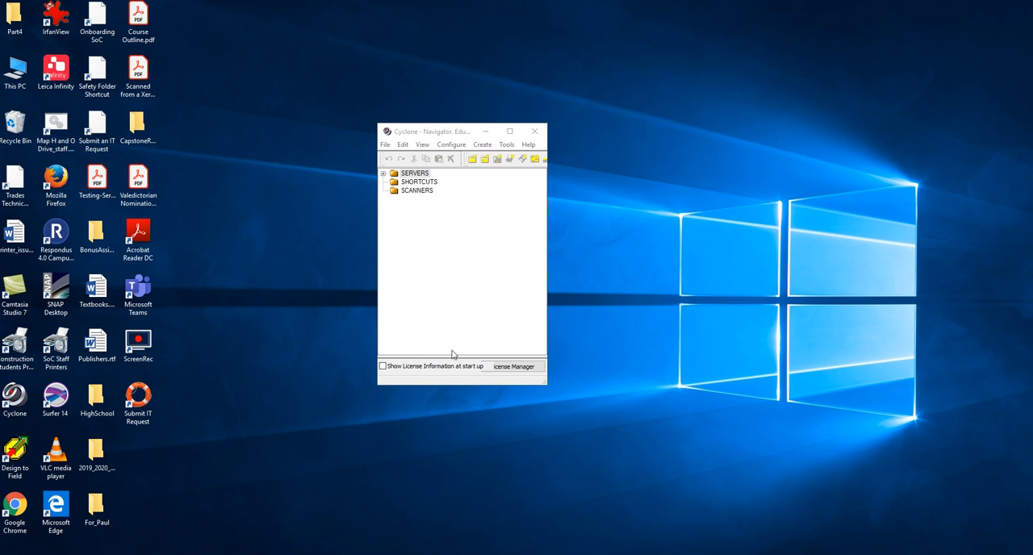
Open ModelSpace 1 View 1 from ScanWorld [SW12] in the NEW_TEST database and close the floating Measurement toolbar.
{"action": "left_click", "coordinate": [384, 174]}
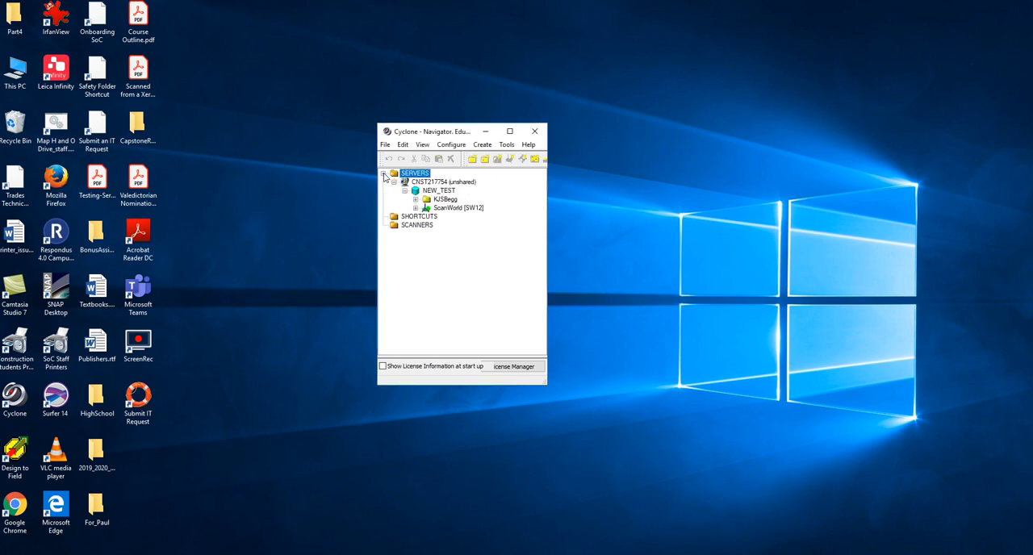
{"action": "left_click", "coordinate": [415, 207]}
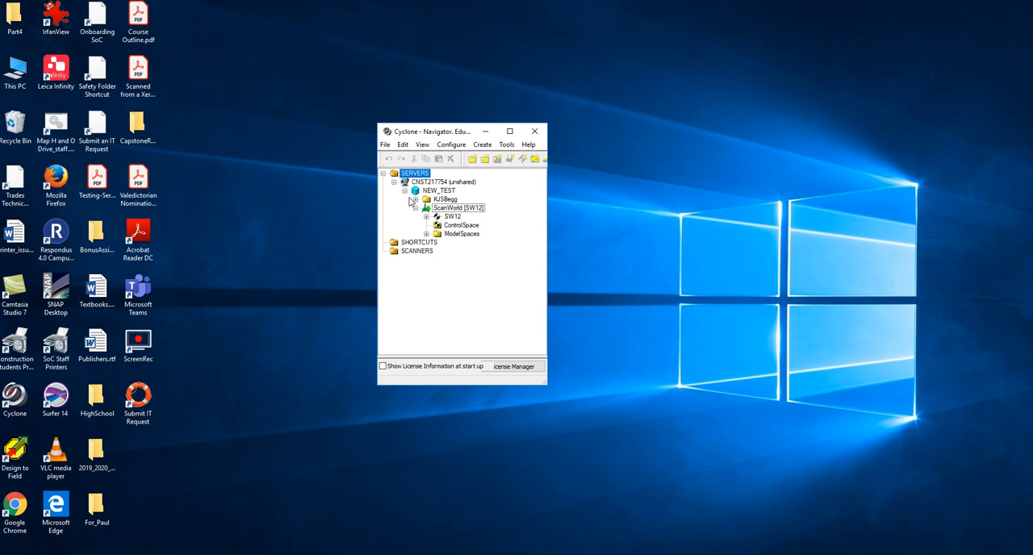
{"action": "left_click", "coordinate": [426, 234]}
{"action": "left_click", "coordinate": [437, 243]}
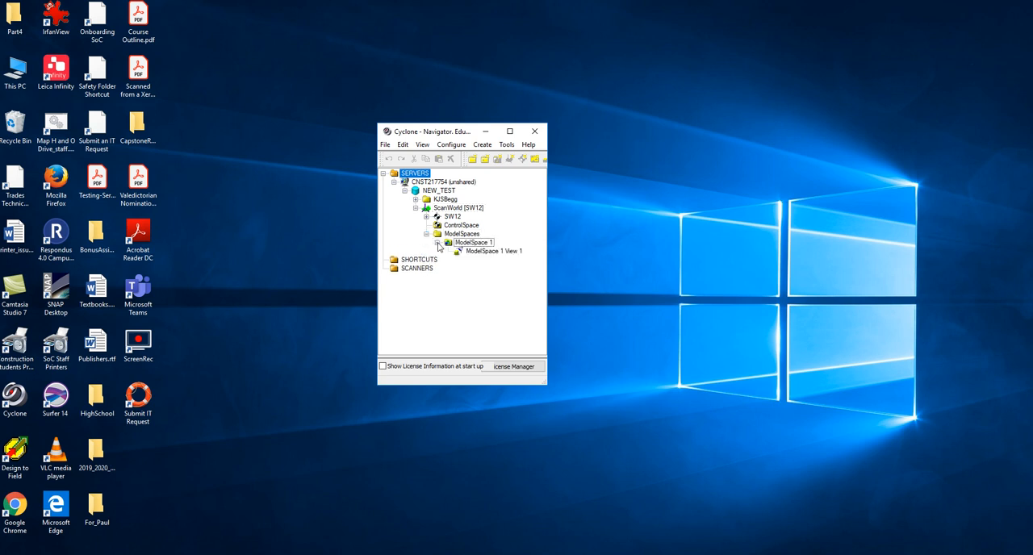
{"action": "left_click", "coordinate": [477, 251]}
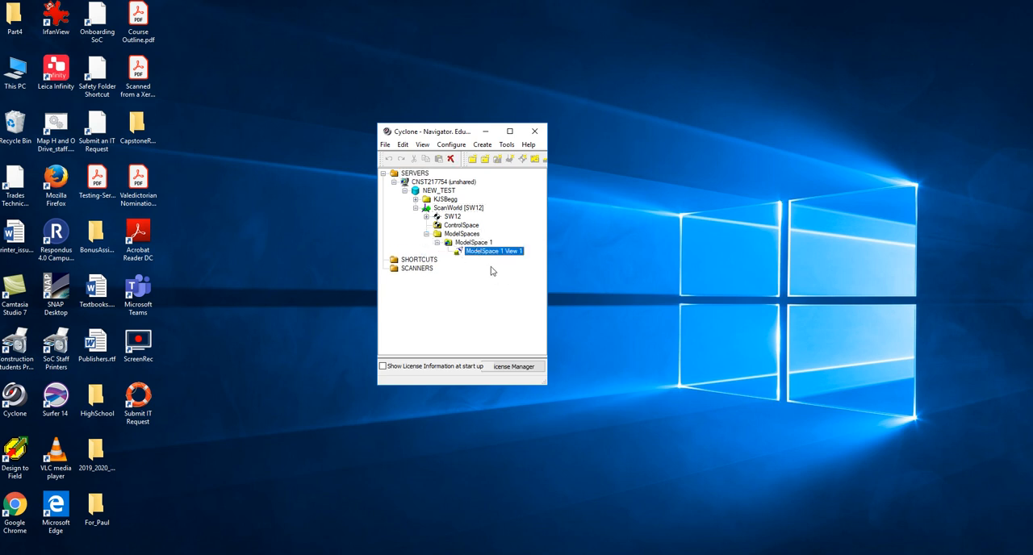
{"action": "double_click", "coordinate": [502, 252]}
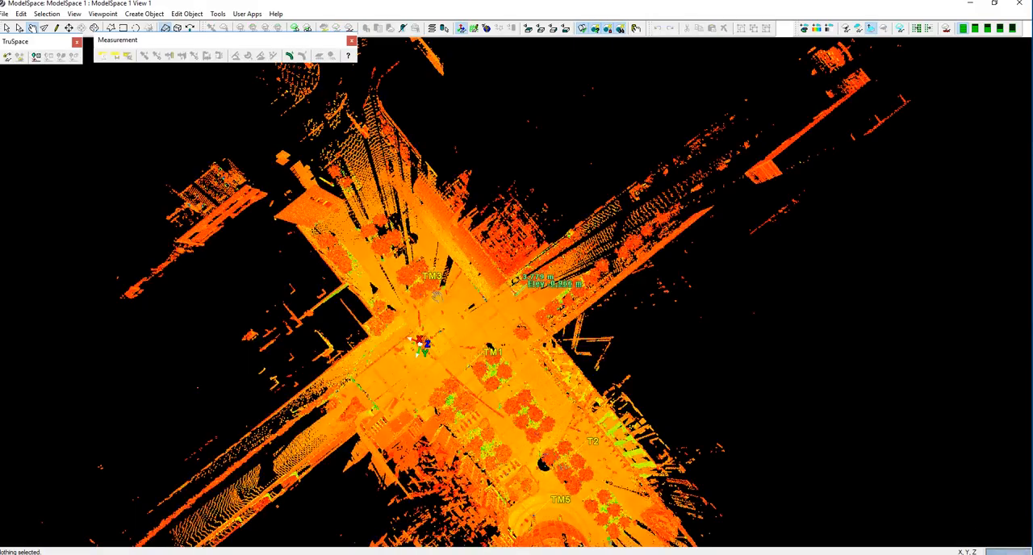
{"action": "left_click", "coordinate": [351, 39]}
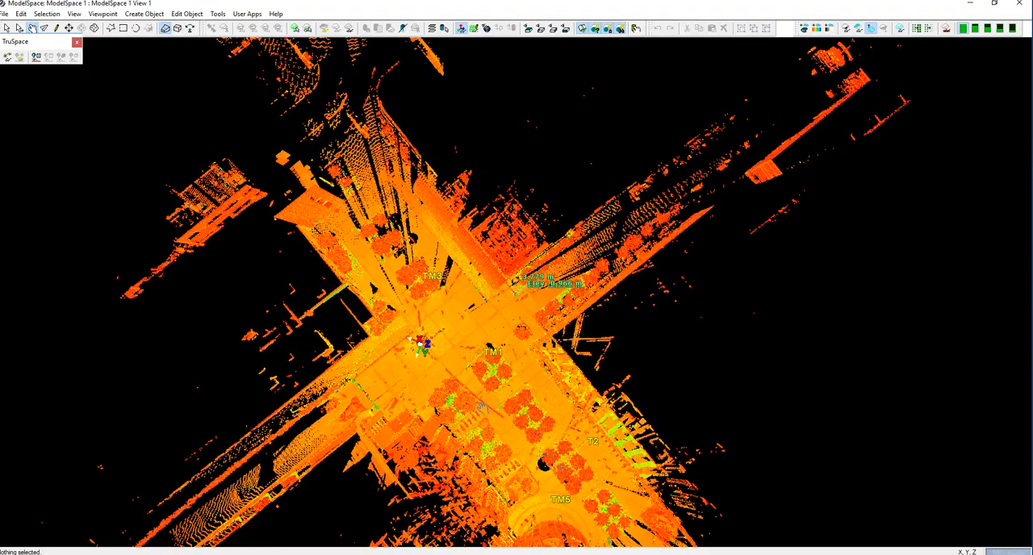
Examine the plaza in the point cloud from several angles, closing in on the paved area with scanned pedestrians beside the mound.
{"action": "left_click_drag", "start_coordinate": [418, 407], "coordinate": [647, 235]}
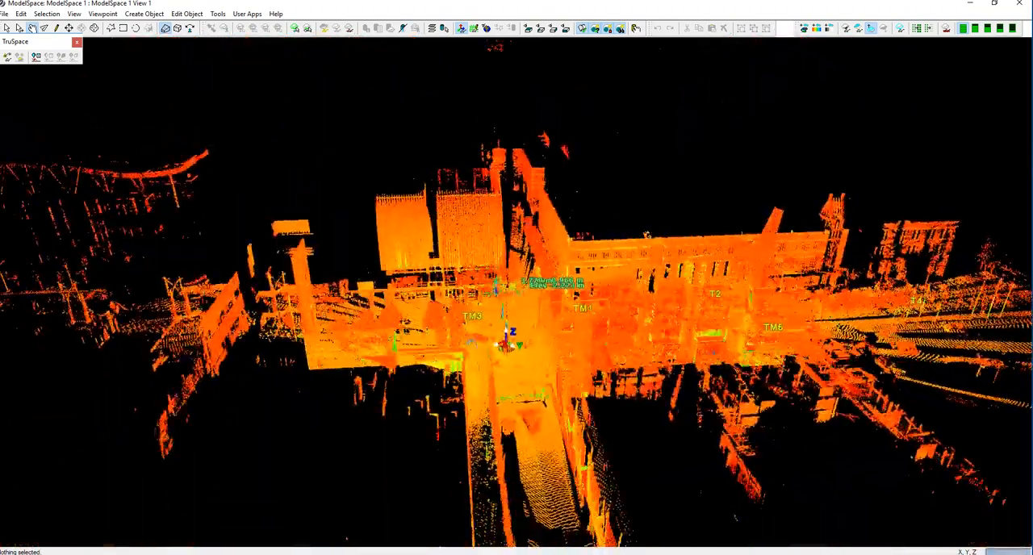
{"action": "left_click", "coordinate": [69, 28]}
{"action": "left_click", "coordinate": [522, 318]}
{"action": "scroll", "coordinate": [519, 292], "scroll_direction": "up", "scroll_amount": 1}
{"action": "scroll", "coordinate": [520, 292], "scroll_direction": "up", "scroll_amount": 5}
{"action": "mouse_move", "coordinate": [502, 353]}
{"action": "left_mouse_down"}
{"action": "mouse_move", "coordinate": [520, 322]}
{"action": "mouse_move", "coordinate": [530, 350]}
{"action": "mouse_move", "coordinate": [578, 347]}
{"action": "mouse_move", "coordinate": [598, 362]}
{"action": "mouse_move", "coordinate": [463, 363]}
{"action": "mouse_move", "coordinate": [490, 356]}
{"action": "left_mouse_up"}
{"action": "left_click_drag", "start_coordinate": [153, 394], "coordinate": [258, 347]}
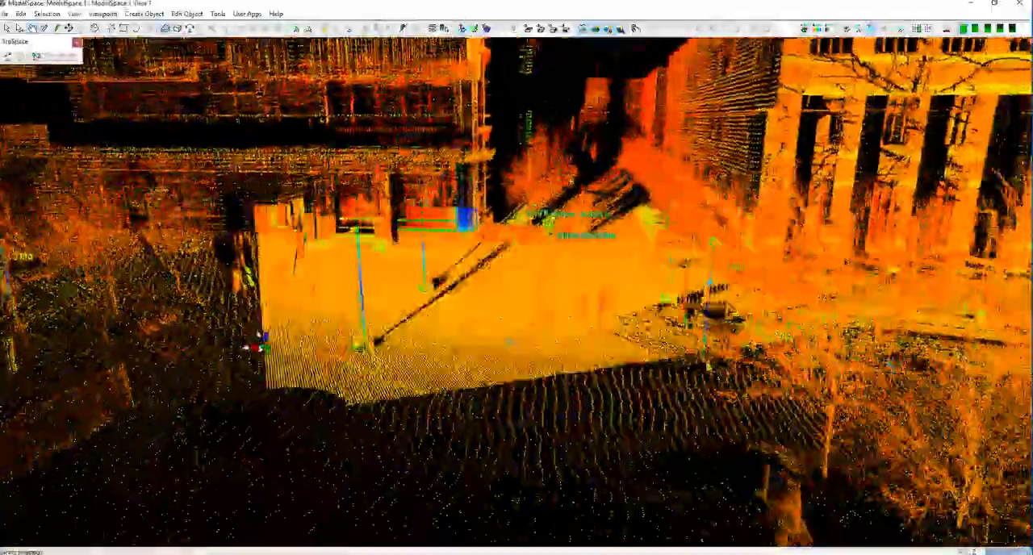
{"action": "scroll", "coordinate": [574, 372], "scroll_direction": "up", "scroll_amount": 5}
{"action": "left_click_drag", "start_coordinate": [515, 294], "coordinate": [672, 374]}
{"action": "left_click_drag", "start_coordinate": [636, 288], "coordinate": [625, 353]}
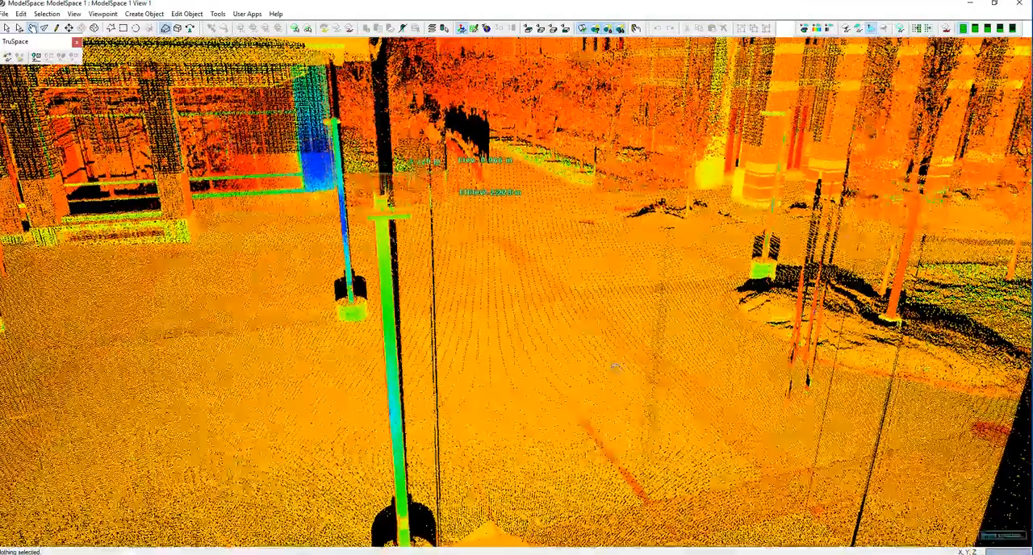
{"action": "left_click_drag", "start_coordinate": [616, 366], "coordinate": [590, 368]}
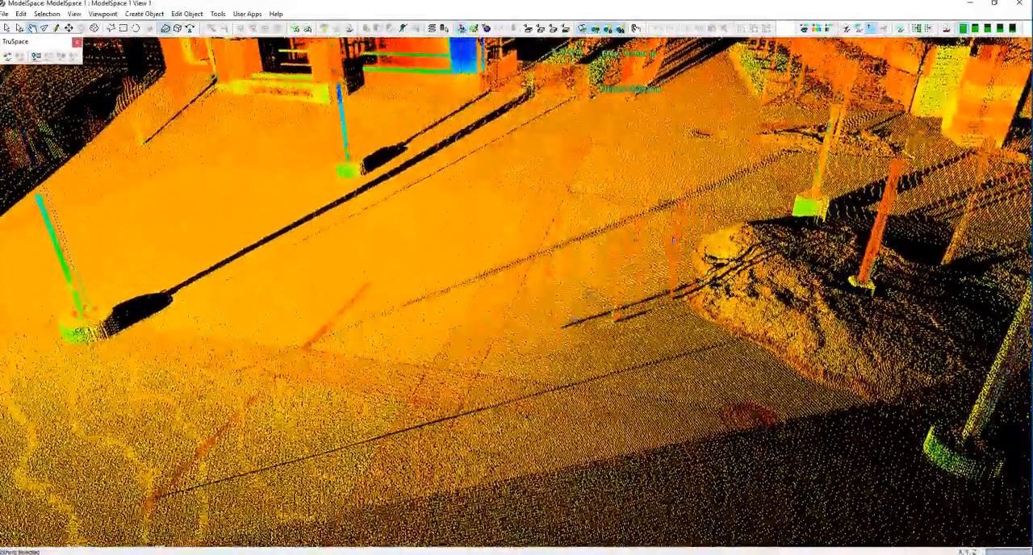
{"action": "left_click_drag", "start_coordinate": [587, 294], "coordinate": [565, 350]}
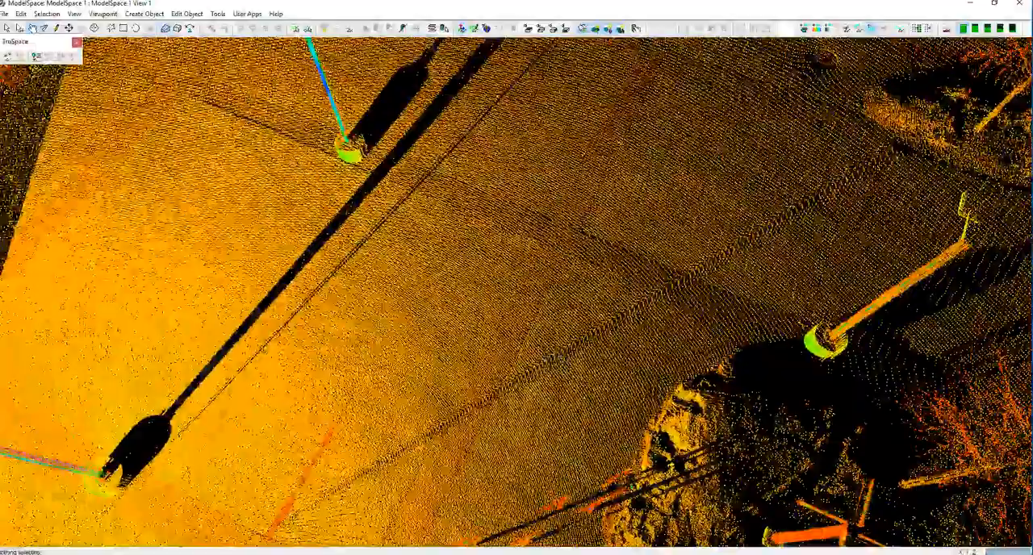
{"action": "right_click_drag", "start_coordinate": [533, 393], "coordinate": [537, 263]}
{"action": "left_click_drag", "start_coordinate": [509, 374], "coordinate": [501, 394]}
{"action": "scroll", "coordinate": [500, 352], "scroll_direction": "down", "scroll_amount": 3}
{"action": "scroll", "coordinate": [500, 352], "scroll_direction": "down", "scroll_amount": 1}
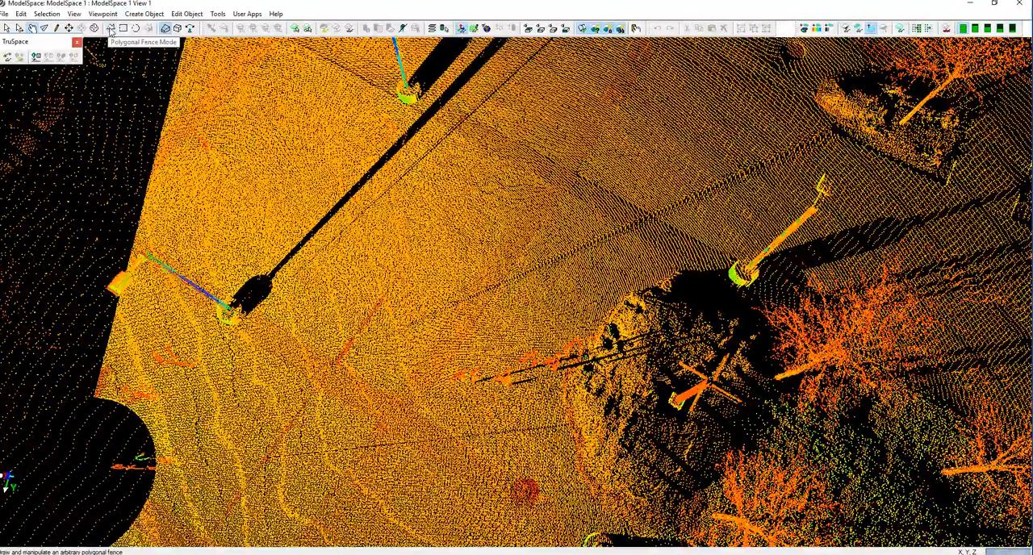
Draw a four-sided polygonal fence around the pedestrians beside the mound and add the points inside it to the point cloud sub-selection.
{"action": "left_click", "coordinate": [111, 29]}
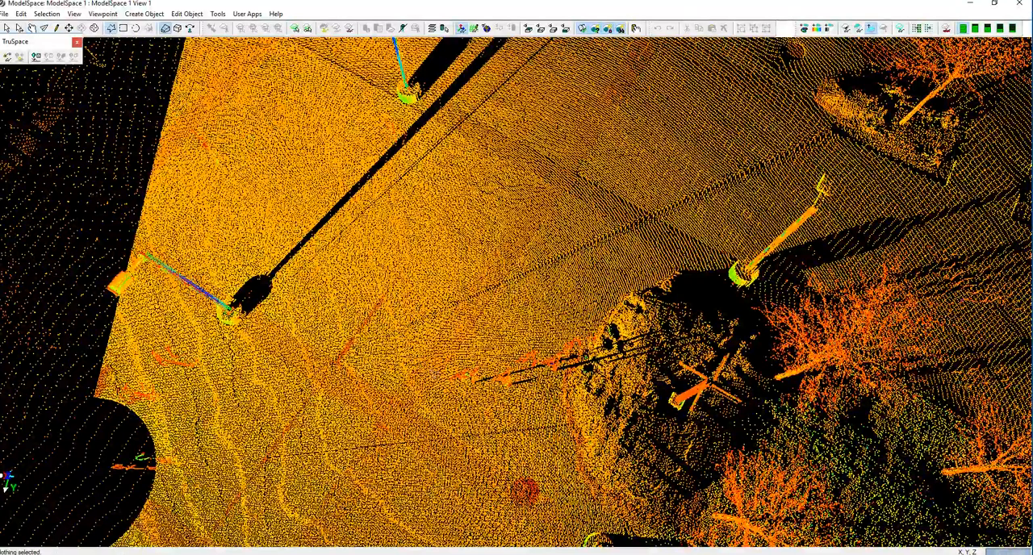
{"action": "left_click", "coordinate": [404, 316]}
{"action": "left_click", "coordinate": [421, 436]}
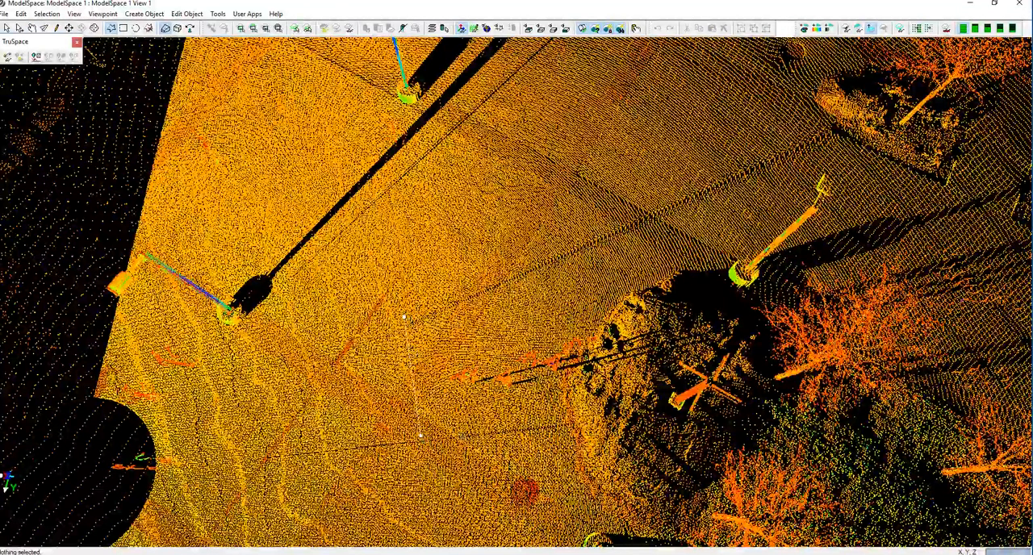
{"action": "left_click", "coordinate": [625, 412]}
{"action": "left_click", "coordinate": [603, 281]}
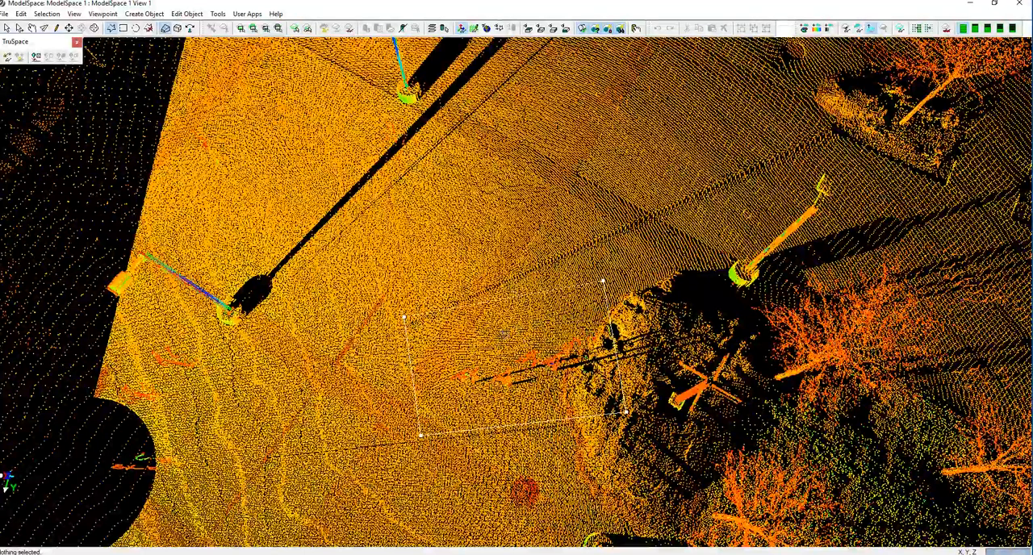
{"action": "right_click", "coordinate": [503, 333]}
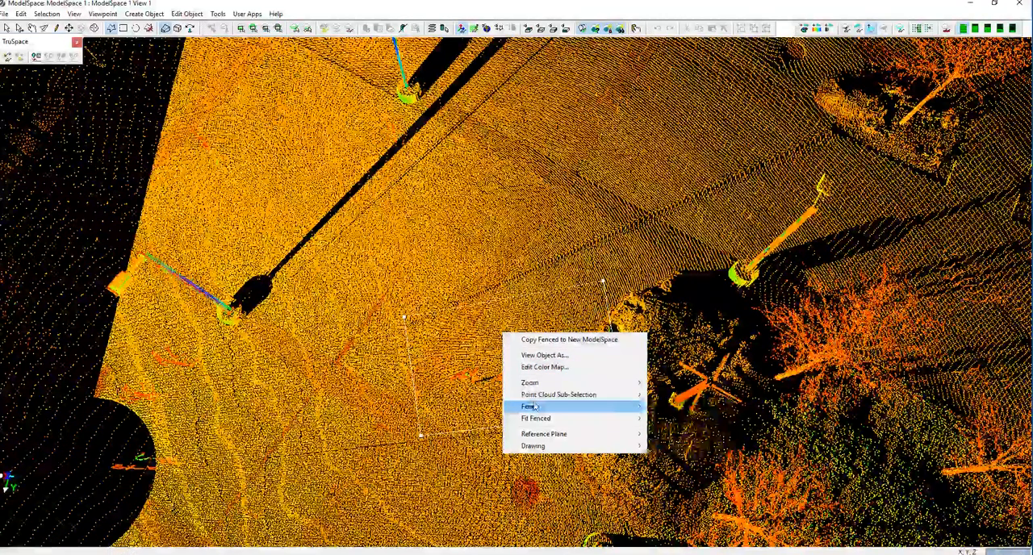
{"action": "mouse_move", "coordinate": [533, 407]}
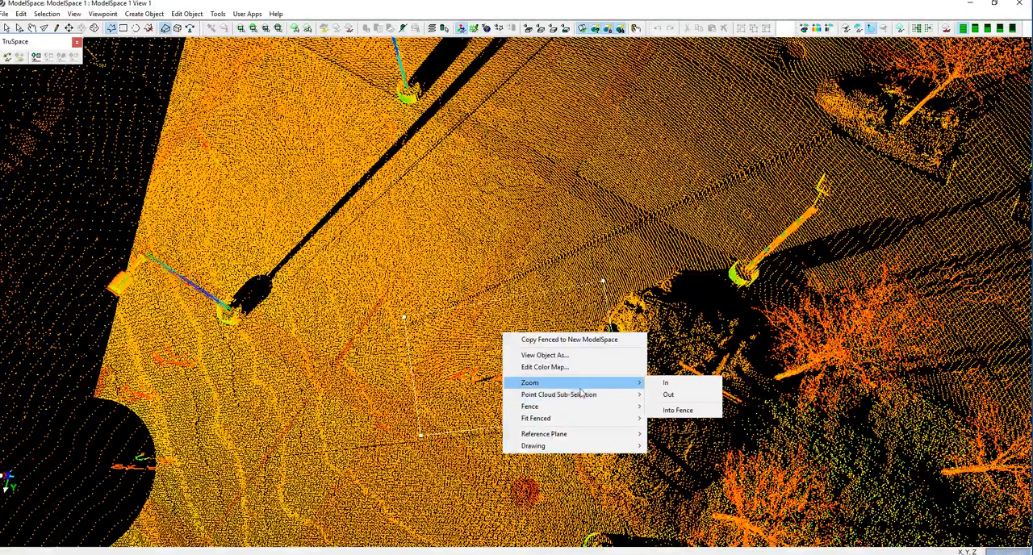
{"action": "mouse_move", "coordinate": [582, 396]}
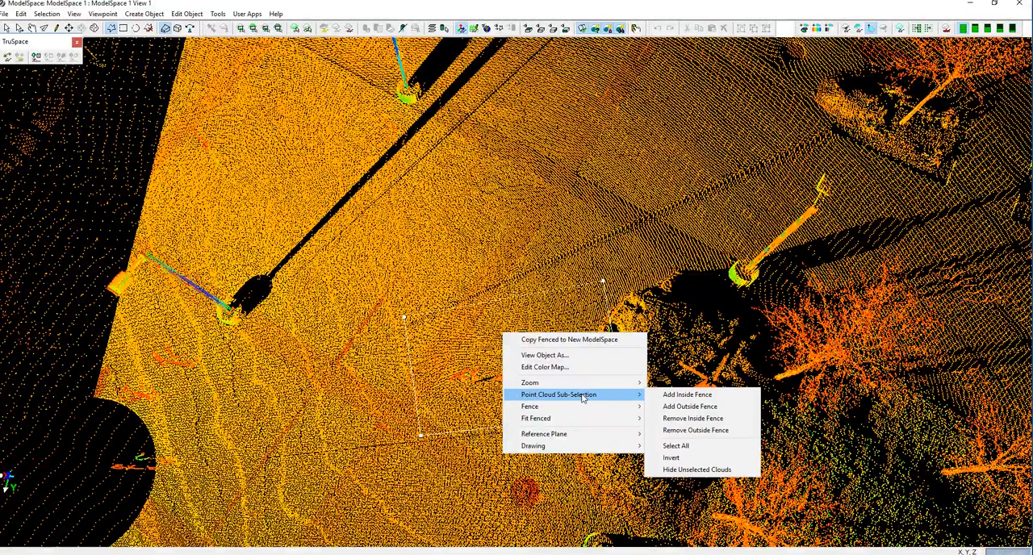
{"action": "left_click", "coordinate": [686, 395]}
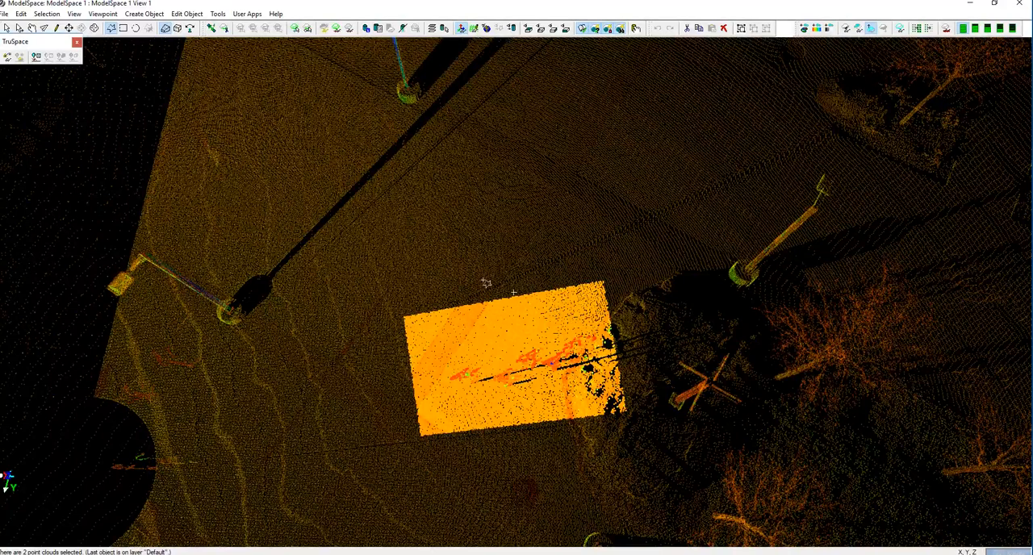
Hide the unselected point clouds so only the fenced patch of pavement is displayed.
{"action": "right_click", "coordinate": [485, 283]}
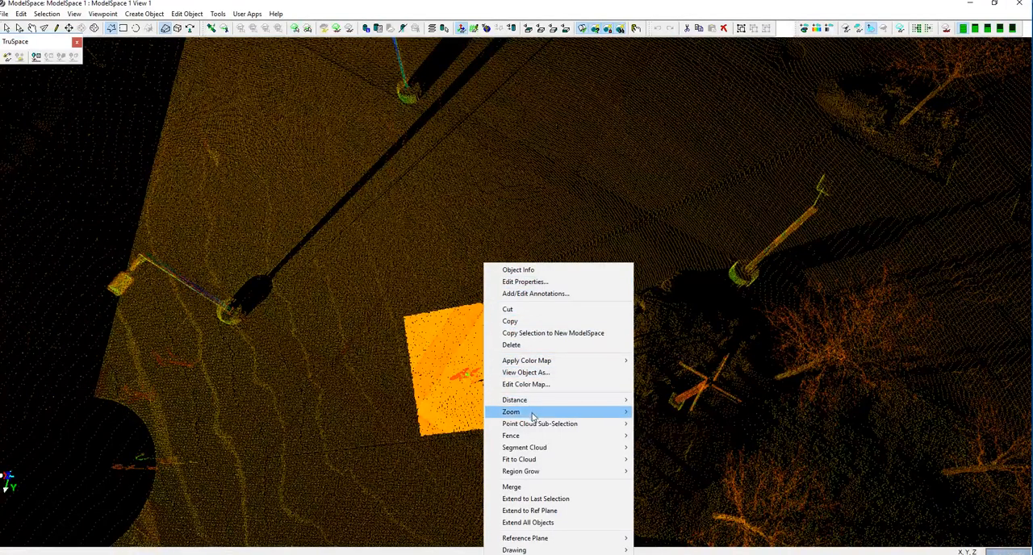
{"action": "mouse_move", "coordinate": [534, 424]}
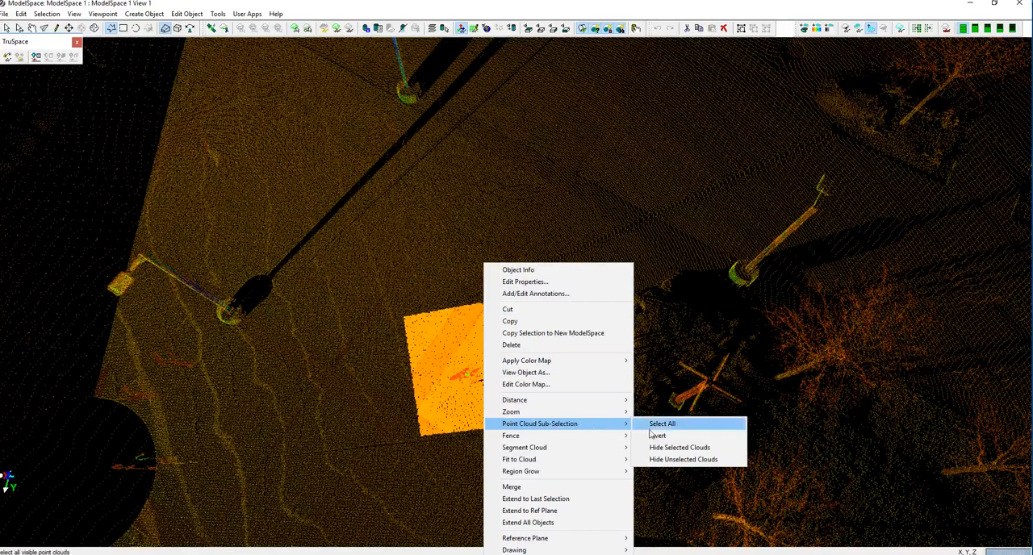
{"action": "left_click", "coordinate": [683, 460]}
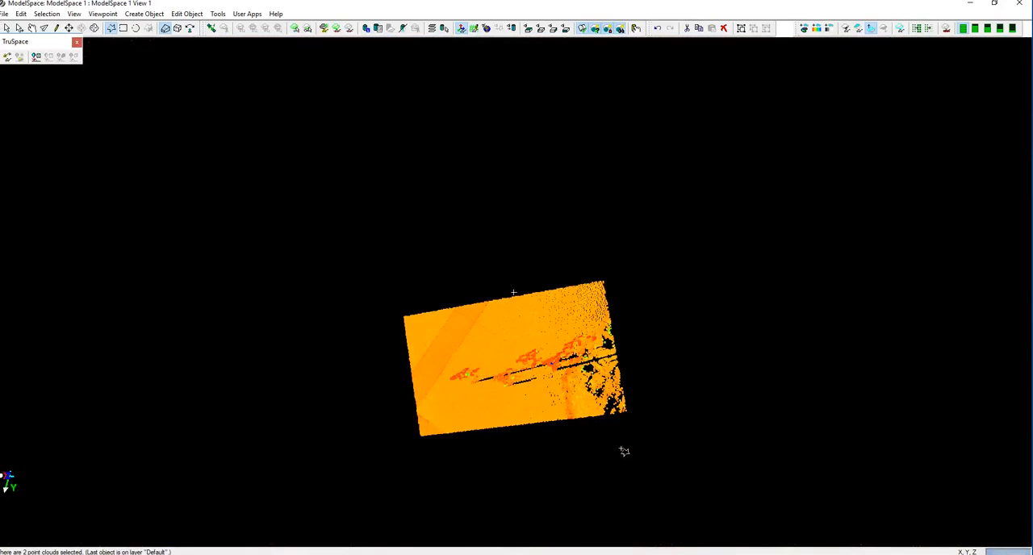
From a level side view, fence the pedestrian figures with a polygon following just above the ground and mound, and delete the points inside.
{"action": "left_click", "coordinate": [32, 28]}
{"action": "left_click_drag", "start_coordinate": [421, 429], "coordinate": [519, 414]}
{"action": "key", "text": "s"}
{"action": "left_click", "coordinate": [604, 219]}
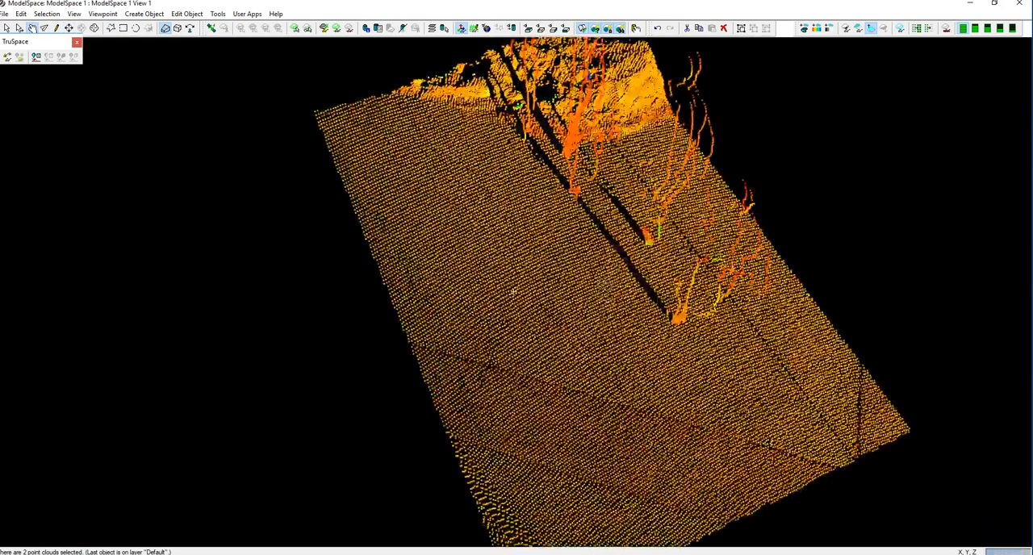
{"action": "left_click_drag", "start_coordinate": [425, 305], "coordinate": [500, 244]}
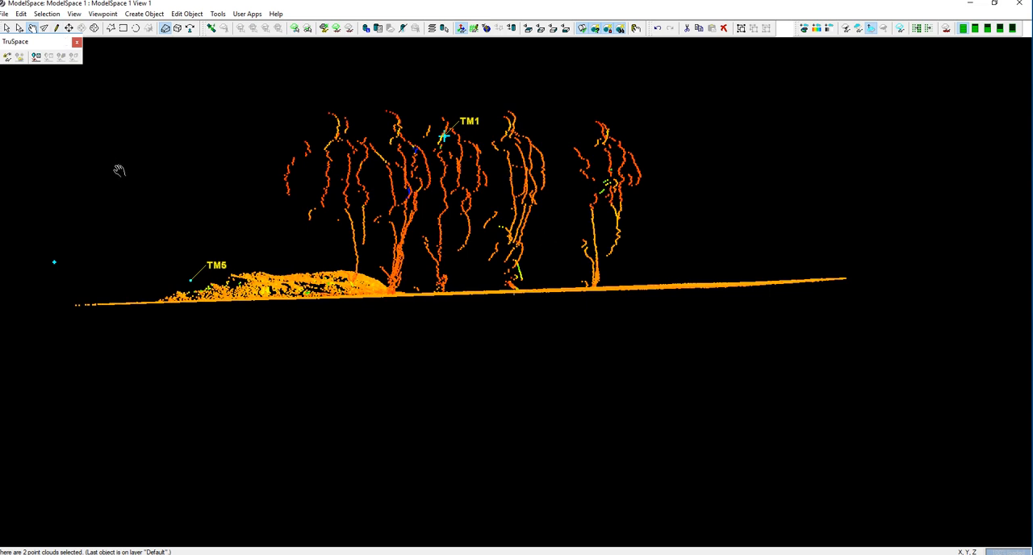
{"action": "left_click", "coordinate": [110, 29]}
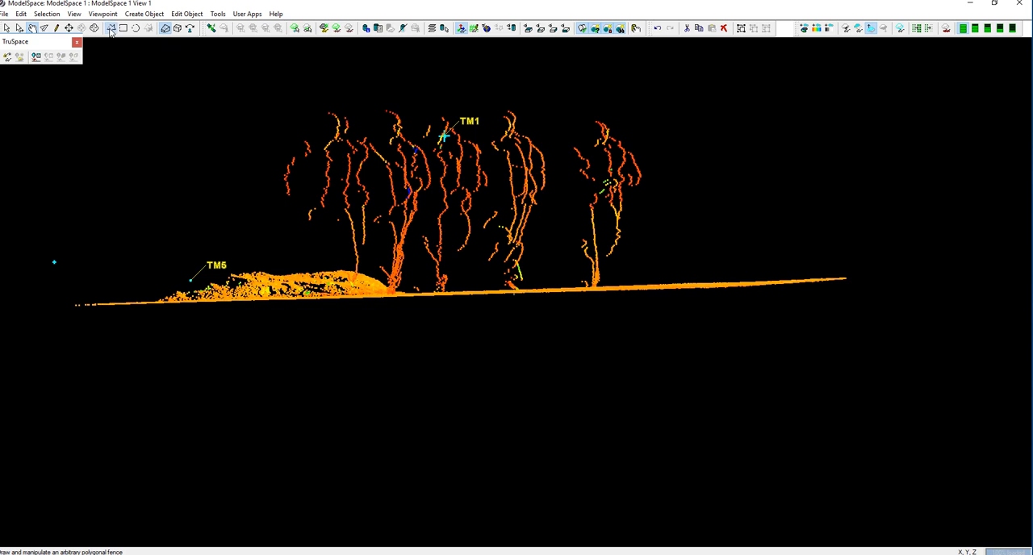
{"action": "left_click", "coordinate": [284, 100]}
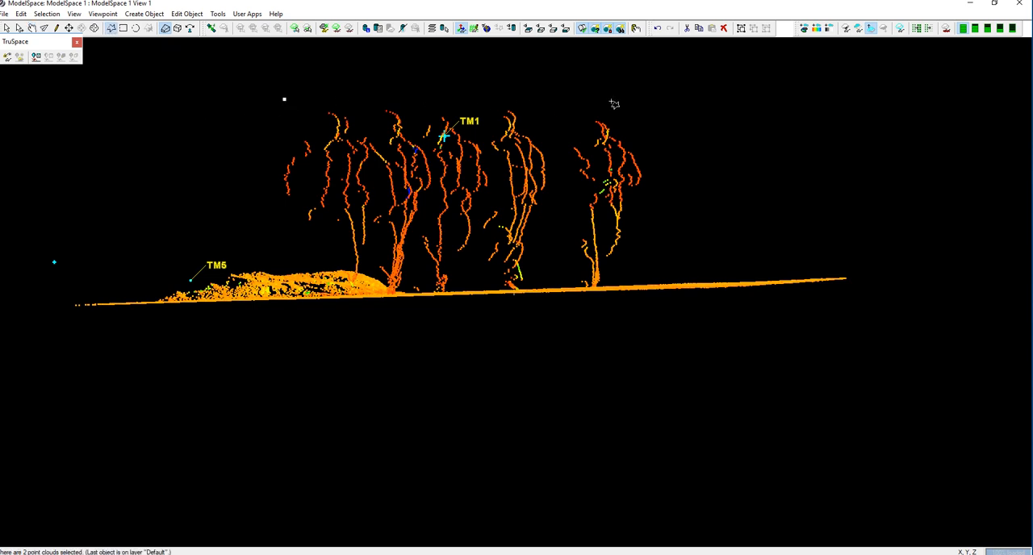
{"action": "left_click", "coordinate": [661, 102]}
{"action": "left_click", "coordinate": [646, 247]}
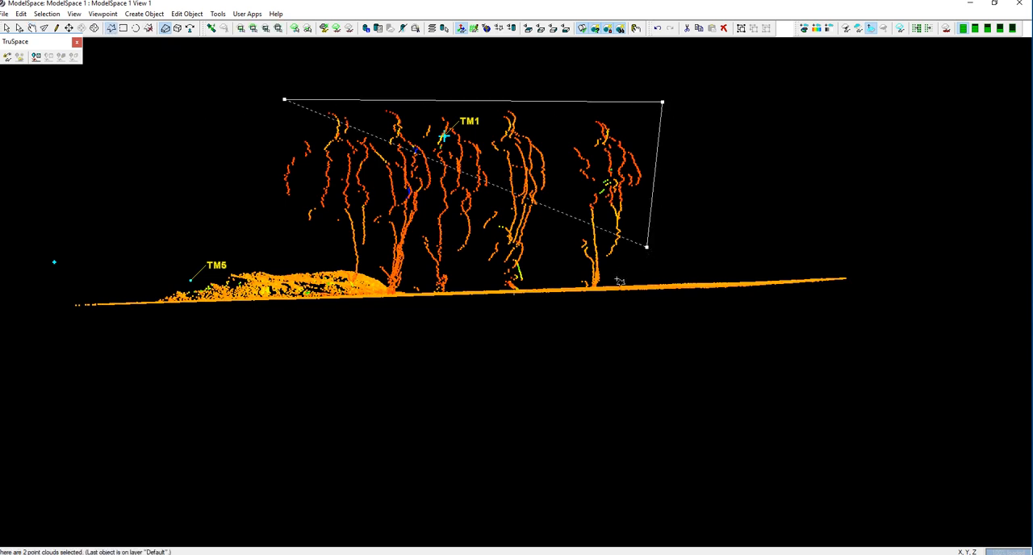
{"action": "left_click", "coordinate": [616, 278]}
{"action": "left_click", "coordinate": [596, 285]}
{"action": "left_click", "coordinate": [577, 284]}
{"action": "left_click", "coordinate": [525, 287]}
{"action": "left_click", "coordinate": [470, 288]}
{"action": "left_click", "coordinate": [449, 290]}
{"action": "left_click", "coordinate": [428, 289]}
{"action": "left_click", "coordinate": [413, 292]}
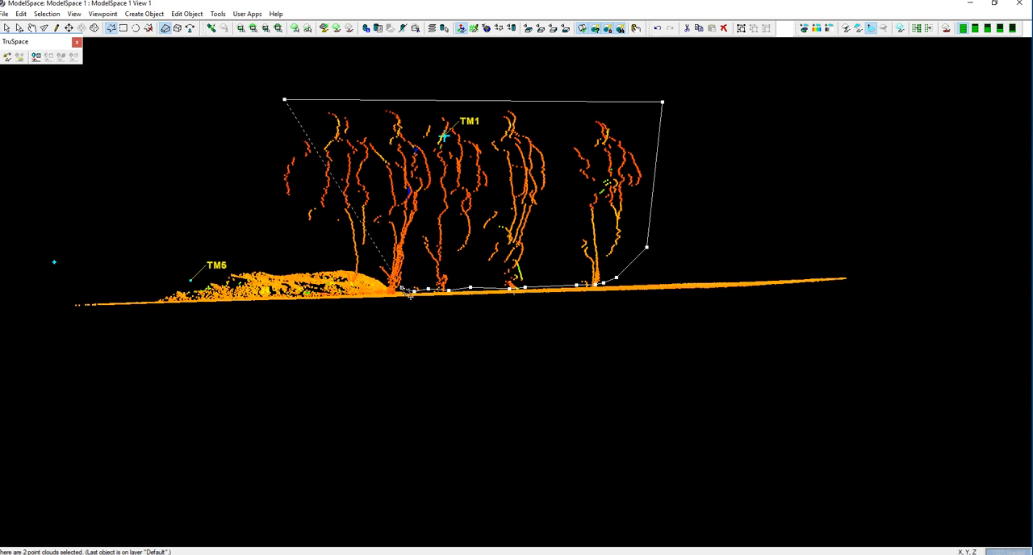
{"action": "left_click", "coordinate": [376, 273]}
{"action": "left_click", "coordinate": [353, 267]}
{"action": "left_click", "coordinate": [322, 261]}
{"action": "left_click", "coordinate": [282, 257]}
{"action": "left_click", "coordinate": [243, 201]}
{"action": "right_click", "coordinate": [564, 176]}
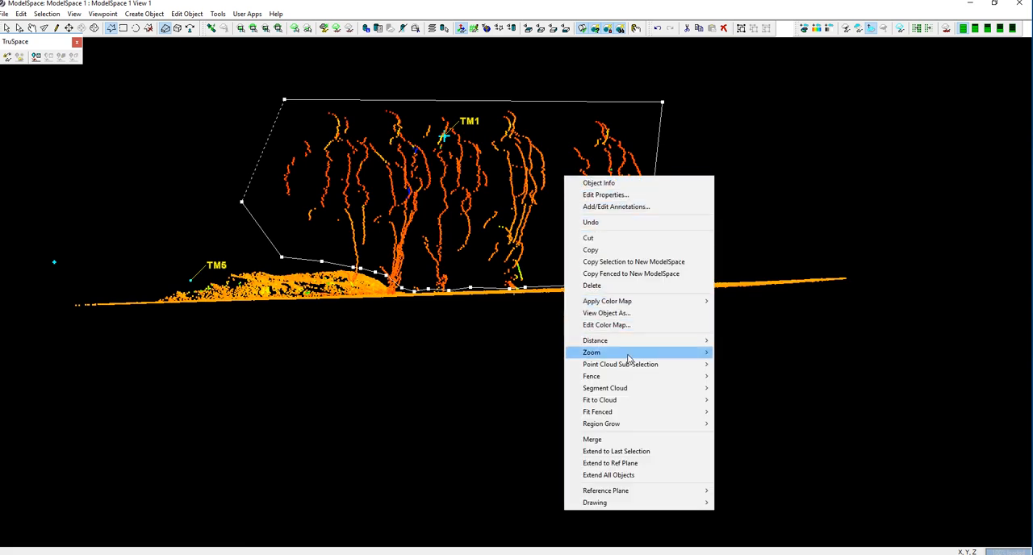
{"action": "mouse_move", "coordinate": [702, 378]}
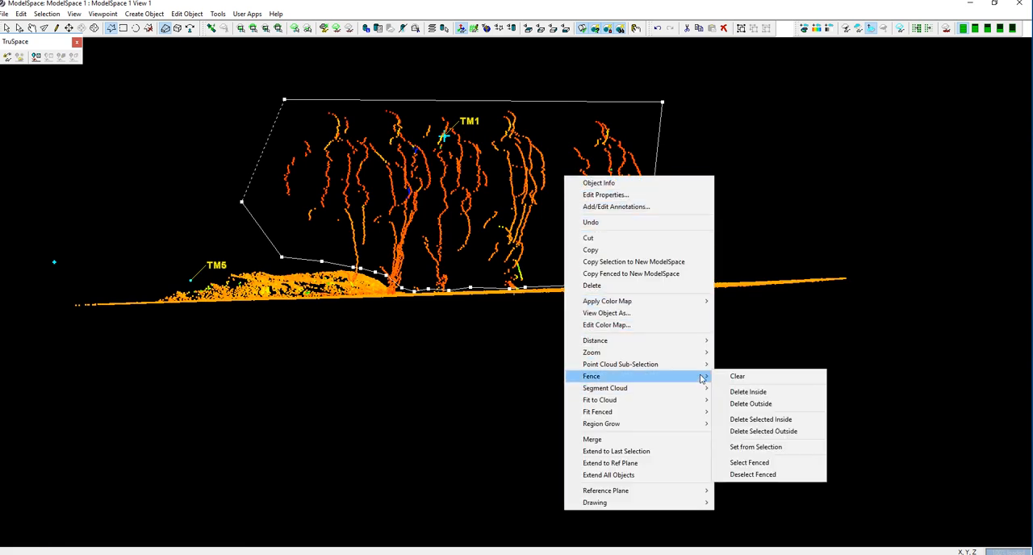
{"action": "left_click", "coordinate": [763, 395]}
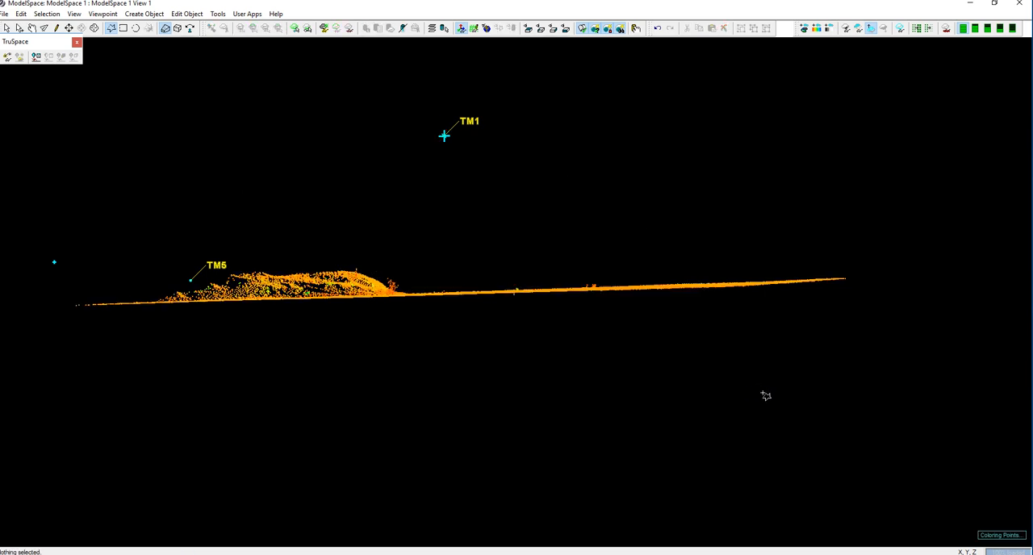
Draw a five-sided polygonal fence around the upright figure beside the mound and add the points inside it to the point cloud sub-selection.
{"action": "left_click", "coordinate": [32, 28]}
{"action": "left_click_drag", "start_coordinate": [272, 338], "coordinate": [438, 340]}
{"action": "left_click_drag", "start_coordinate": [441, 347], "coordinate": [318, 368]}
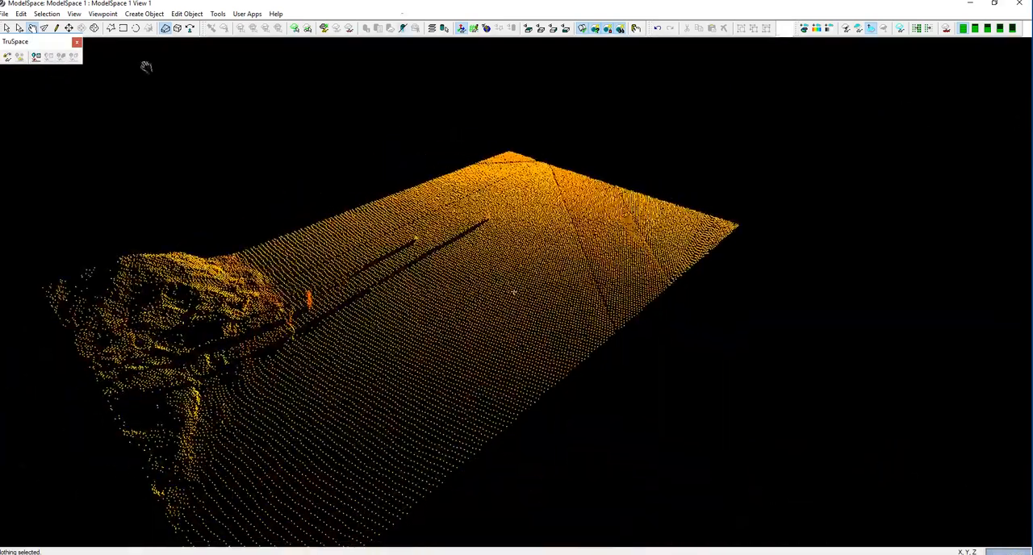
{"action": "left_click", "coordinate": [112, 29]}
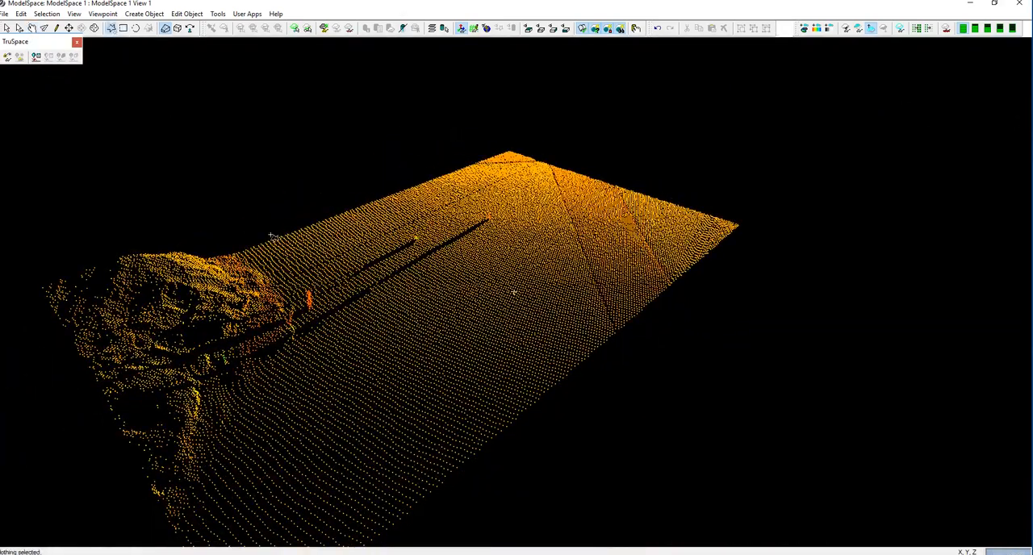
{"action": "left_click", "coordinate": [259, 328]}
{"action": "left_click", "coordinate": [357, 324]}
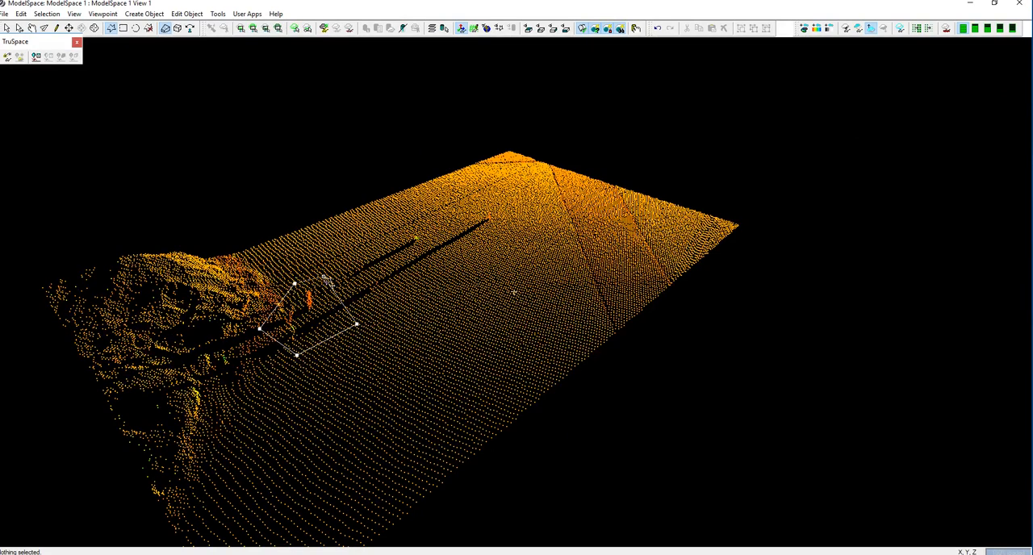
{"action": "right_click", "coordinate": [332, 316]}
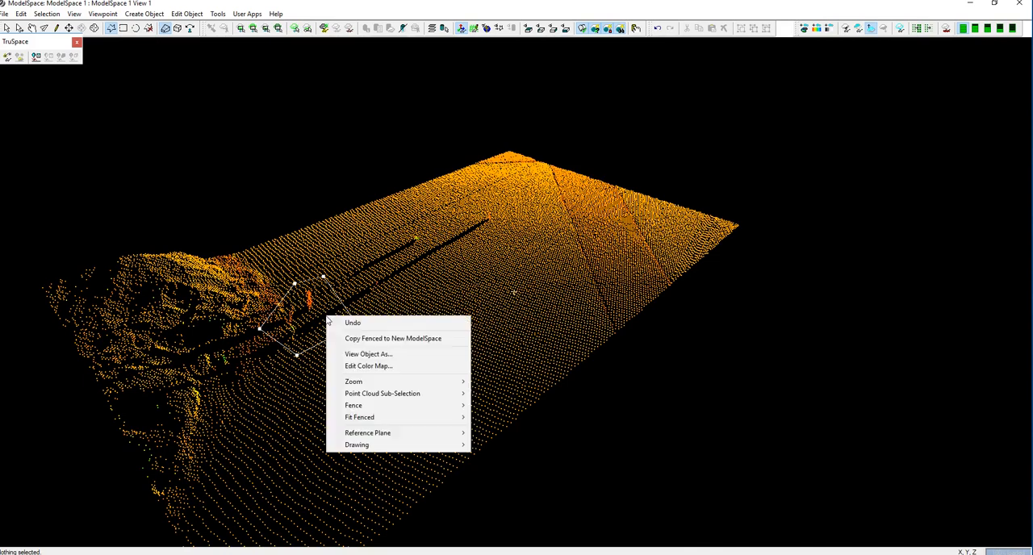
{"action": "mouse_move", "coordinate": [382, 398]}
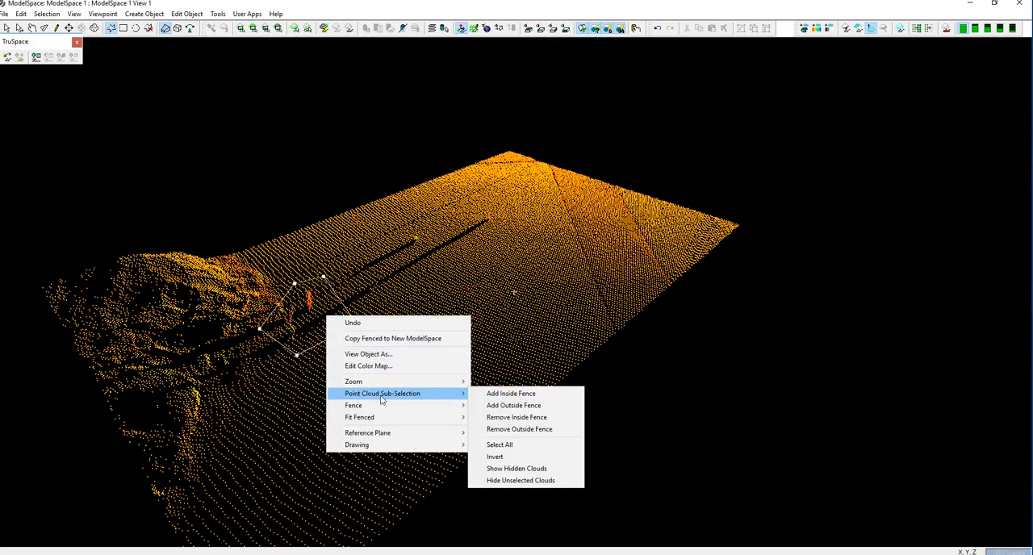
{"action": "left_click", "coordinate": [495, 394]}
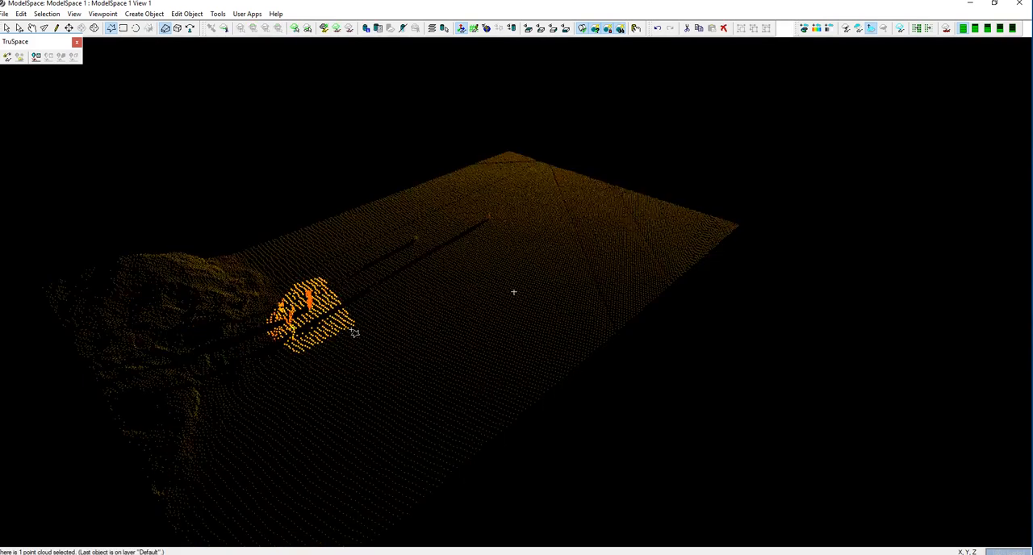
Hide the selected clouds around the figure beside the mound.
{"action": "right_click", "coordinate": [324, 313]}
{"action": "mouse_move", "coordinate": [408, 216]}
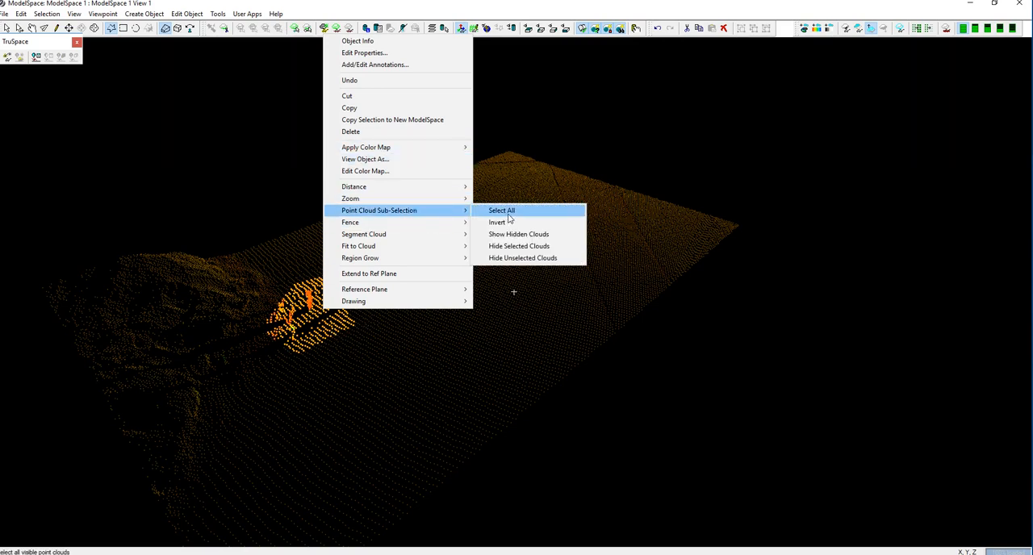
{"action": "left_click", "coordinate": [517, 246]}
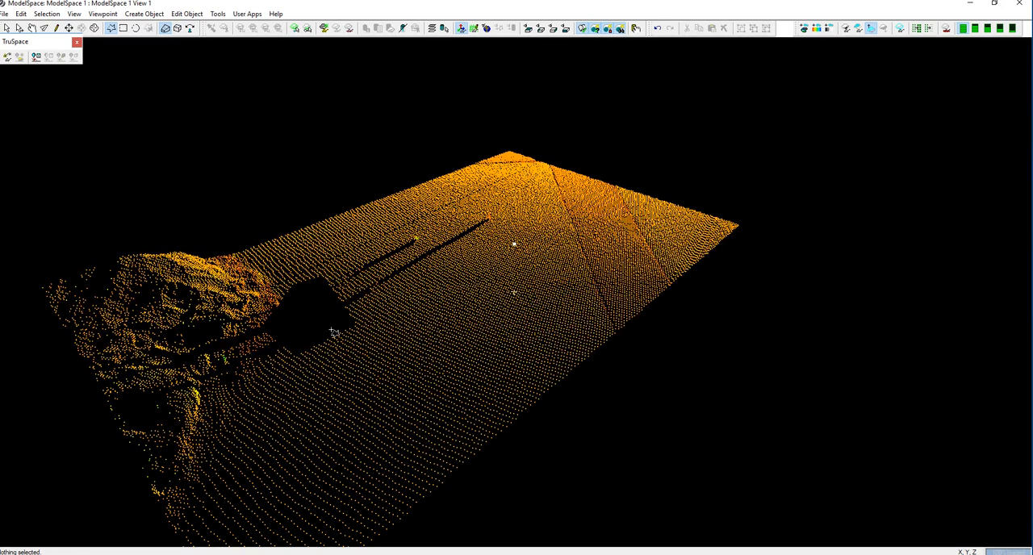
Show all hidden clouds so the whole plaza is displayed again.
{"action": "left_click", "coordinate": [73, 14]}
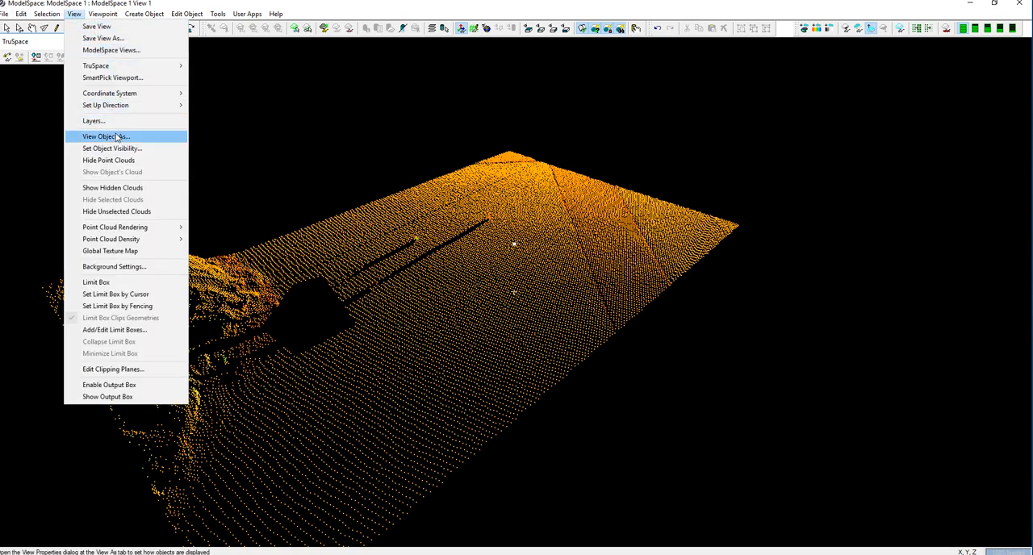
{"action": "left_click", "coordinate": [128, 189]}
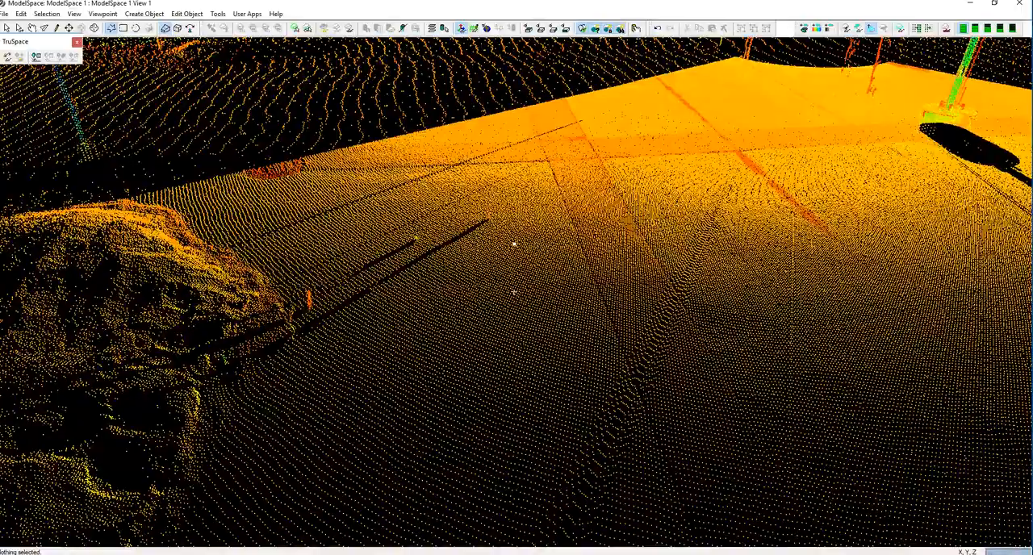
{"action": "left_click", "coordinate": [32, 30]}
{"action": "scroll", "coordinate": [249, 430], "scroll_direction": "down", "scroll_amount": 2}
{"action": "left_click_drag", "start_coordinate": [249, 430], "coordinate": [388, 476]}
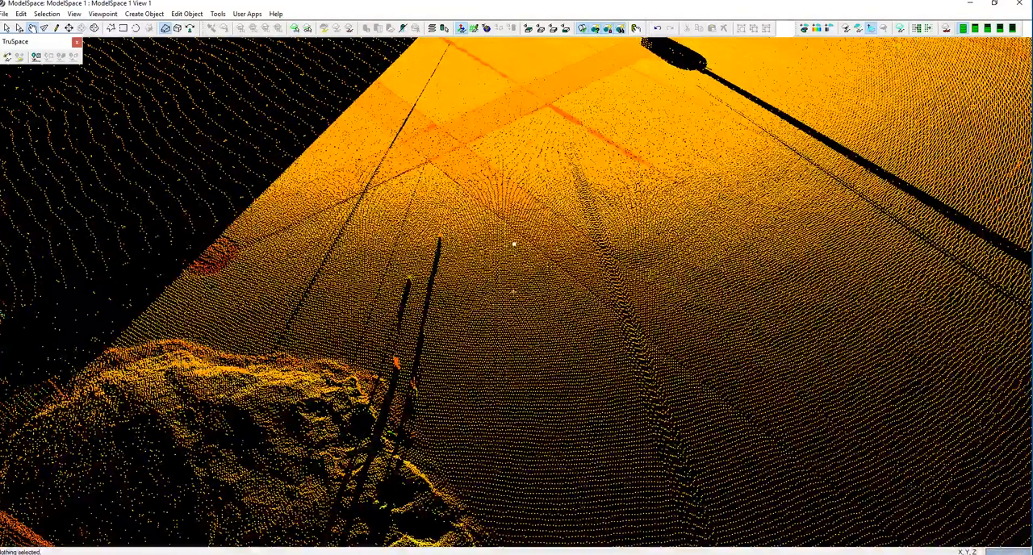
{"action": "left_click", "coordinate": [110, 29]}
{"action": "left_click", "coordinate": [405, 253]}
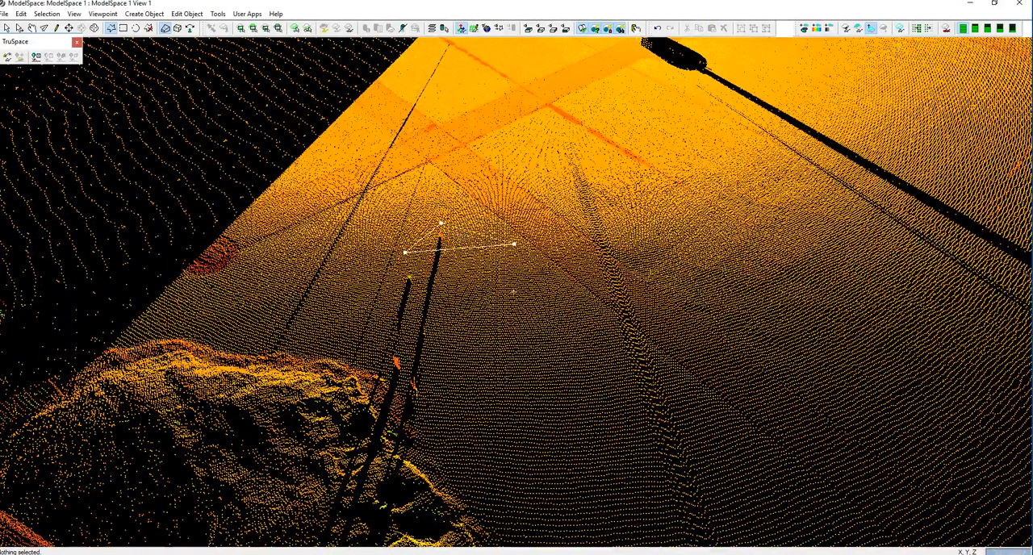
{"action": "right_click", "coordinate": [459, 240]}
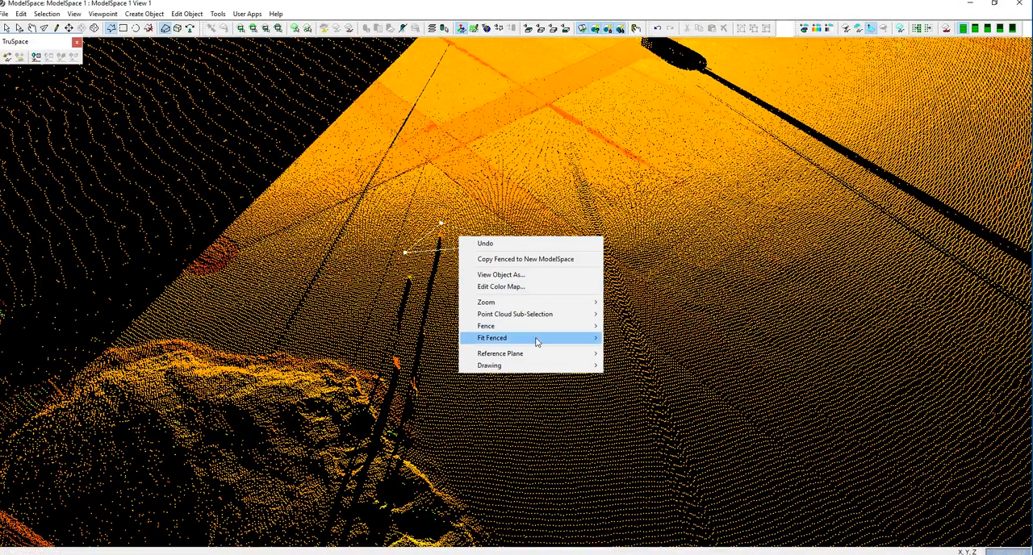
{"action": "mouse_move", "coordinate": [537, 330]}
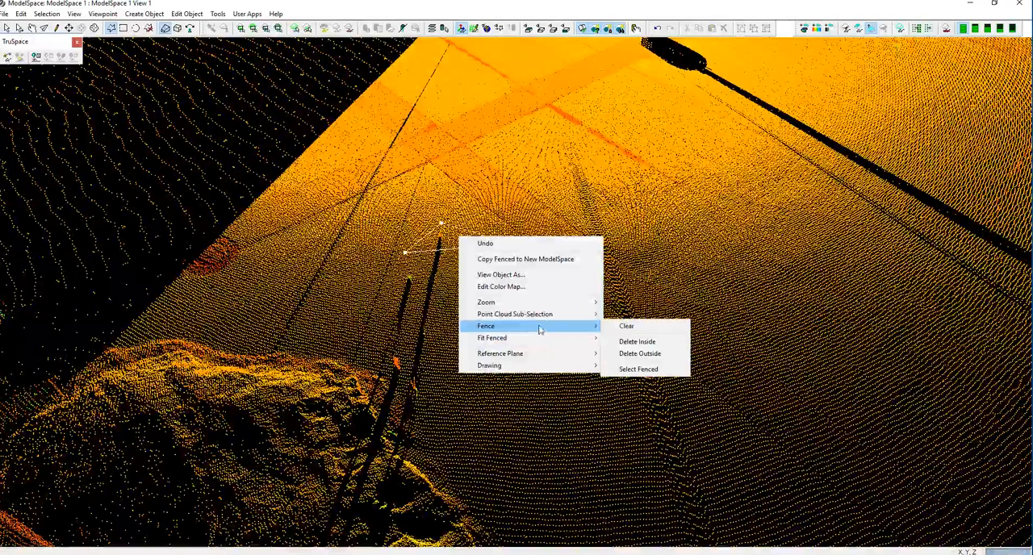
{"action": "left_click", "coordinate": [627, 326]}
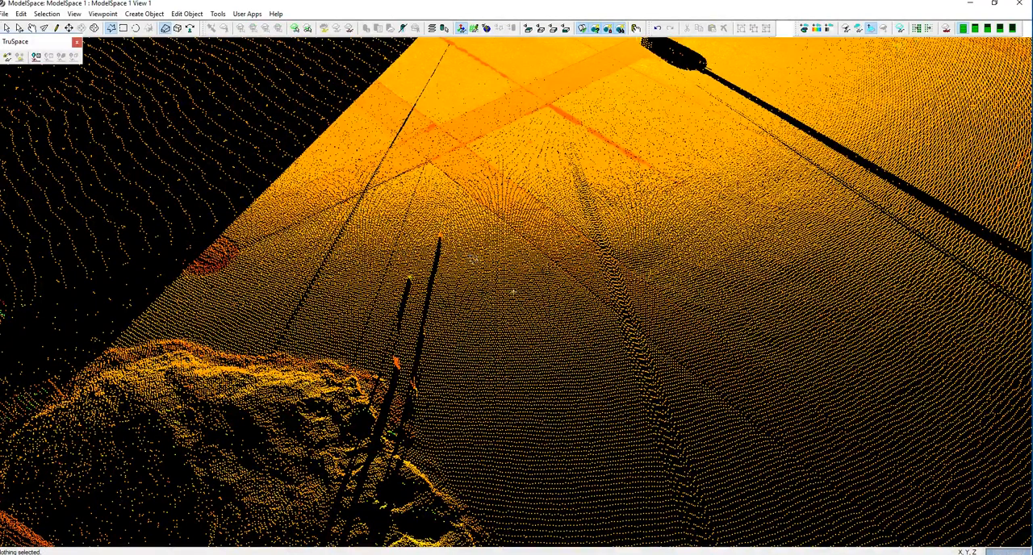
Draw a six-sided fence around the pedestrians and their long shadow strips beside the mound, and add the points inside it to the sub-selection.
{"action": "left_click", "coordinate": [471, 224]}
{"action": "left_click", "coordinate": [439, 407]}
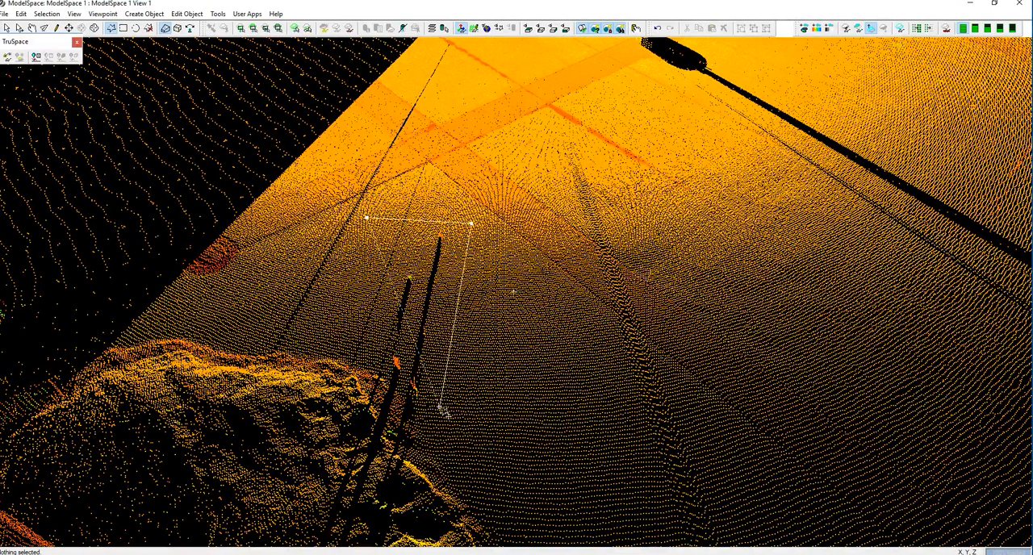
{"action": "left_click", "coordinate": [415, 407]}
{"action": "left_click", "coordinate": [391, 389]}
{"action": "left_click", "coordinate": [377, 362]}
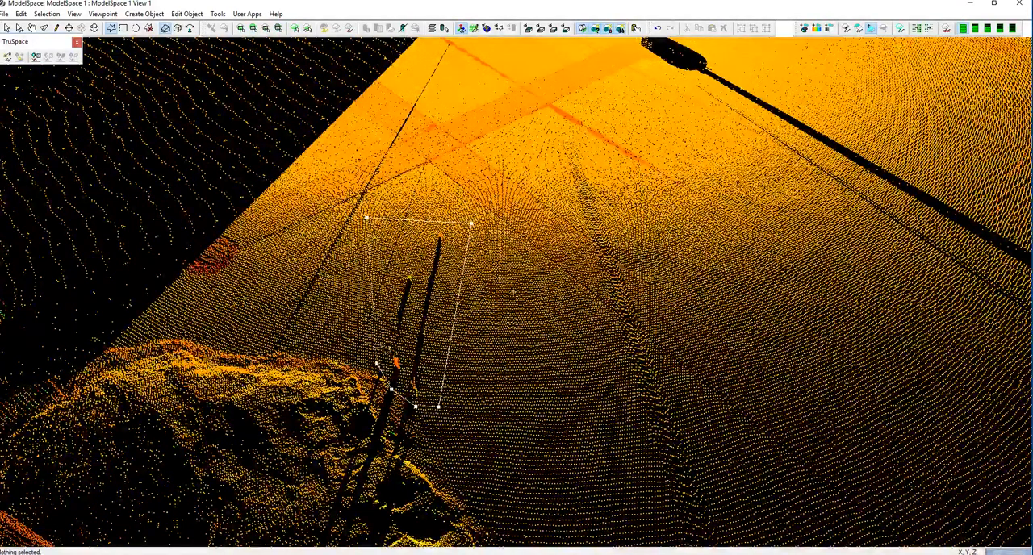
{"action": "right_click", "coordinate": [405, 253]}
{"action": "mouse_move", "coordinate": [485, 325]}
{"action": "left_click", "coordinate": [588, 322]}
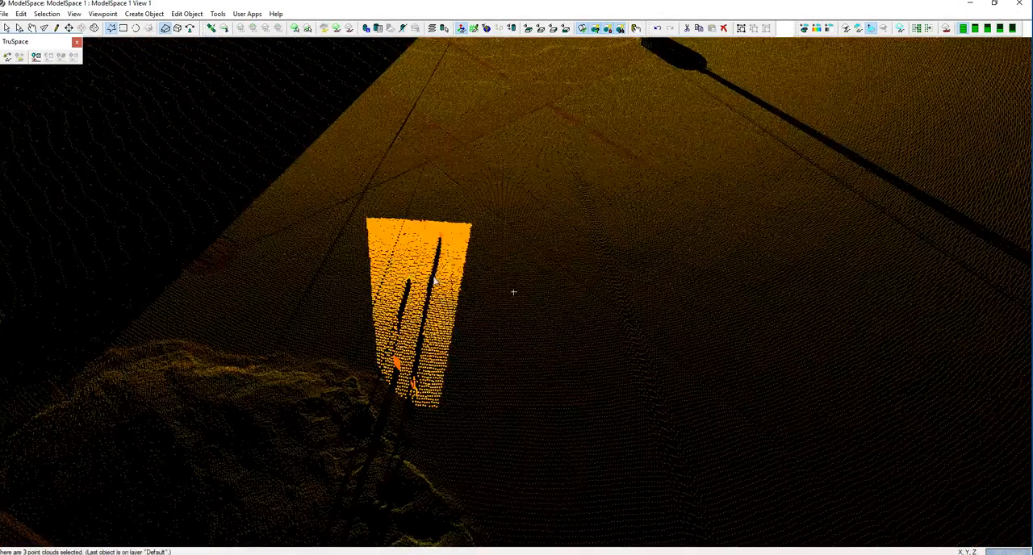
Hide the unselected clouds so only the fenced strip with the pedestrians is displayed.
{"action": "right_click", "coordinate": [434, 281]}
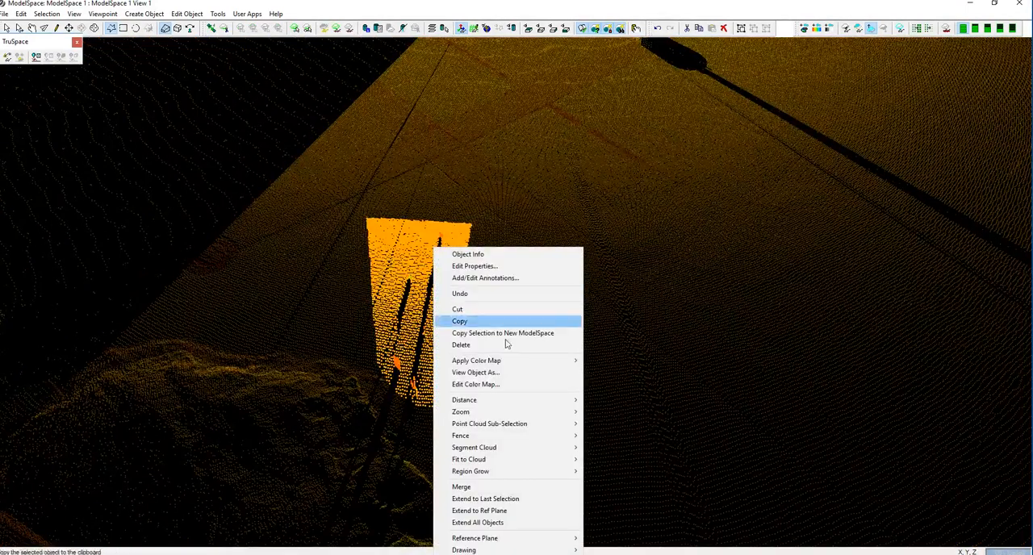
{"action": "mouse_move", "coordinate": [510, 427]}
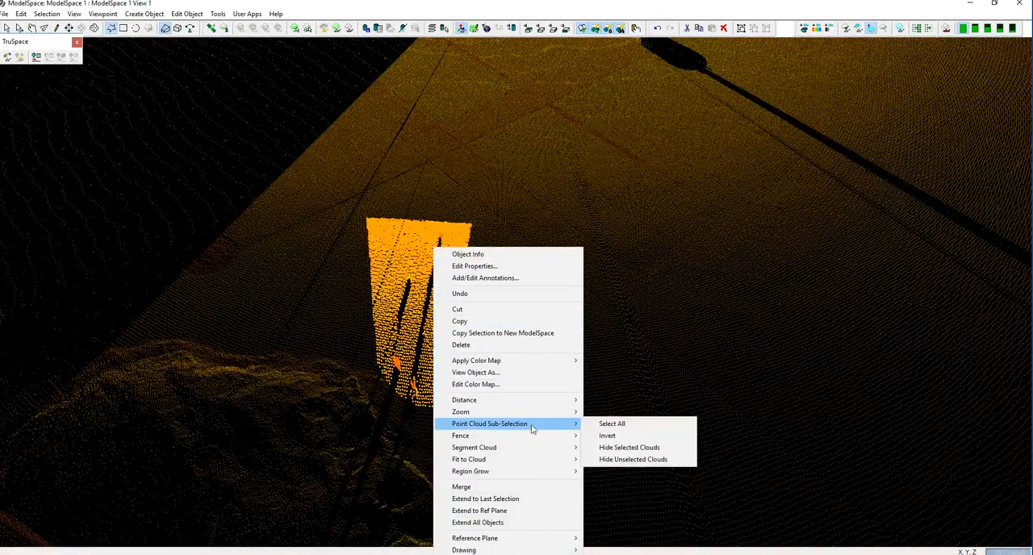
{"action": "left_click", "coordinate": [626, 459]}
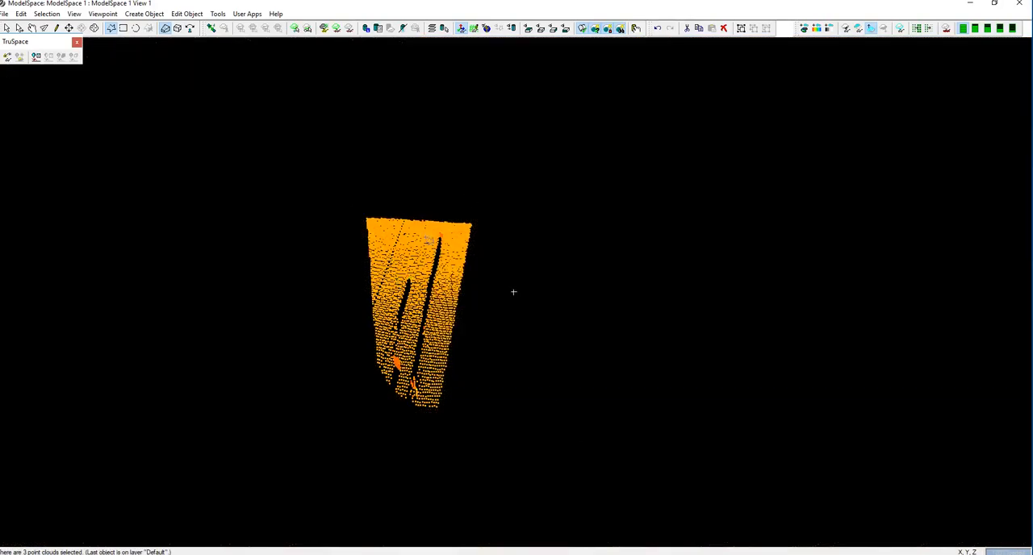
Deselect the clouds and, from a level side view, fence the two tall figures just above the ground and delete the points inside.
{"action": "left_click", "coordinate": [32, 28]}
{"action": "left_click_drag", "start_coordinate": [465, 275], "coordinate": [613, 341]}
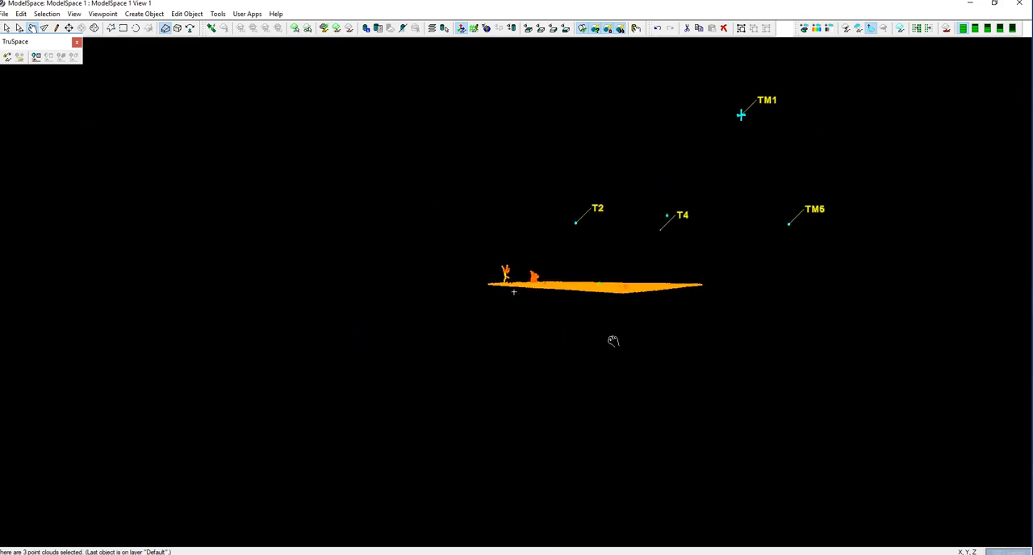
{"action": "middle_click_drag", "start_coordinate": [590, 280], "coordinate": [589, 344]}
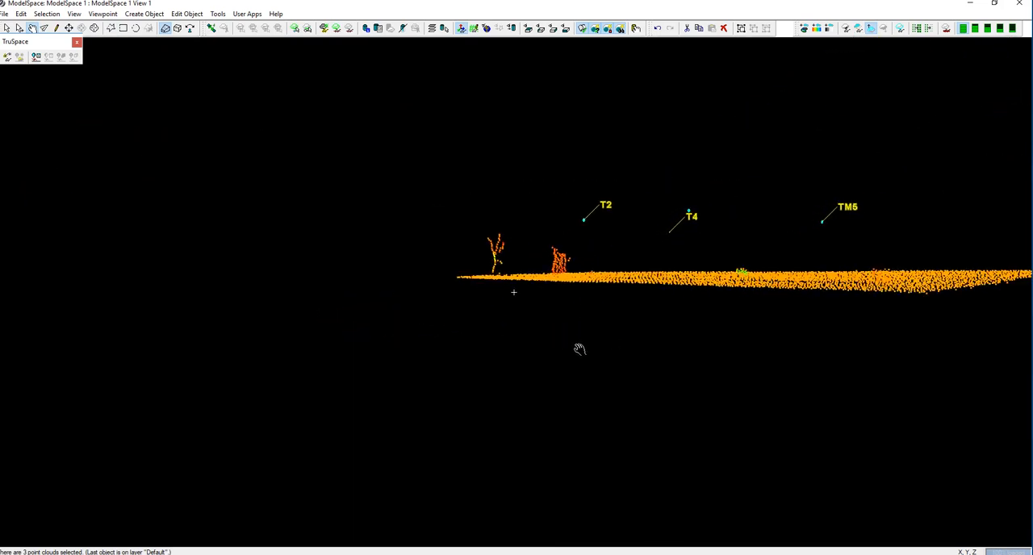
{"action": "key", "text": "Escape"}
{"action": "left_click_drag", "start_coordinate": [587, 270], "coordinate": [592, 286]}
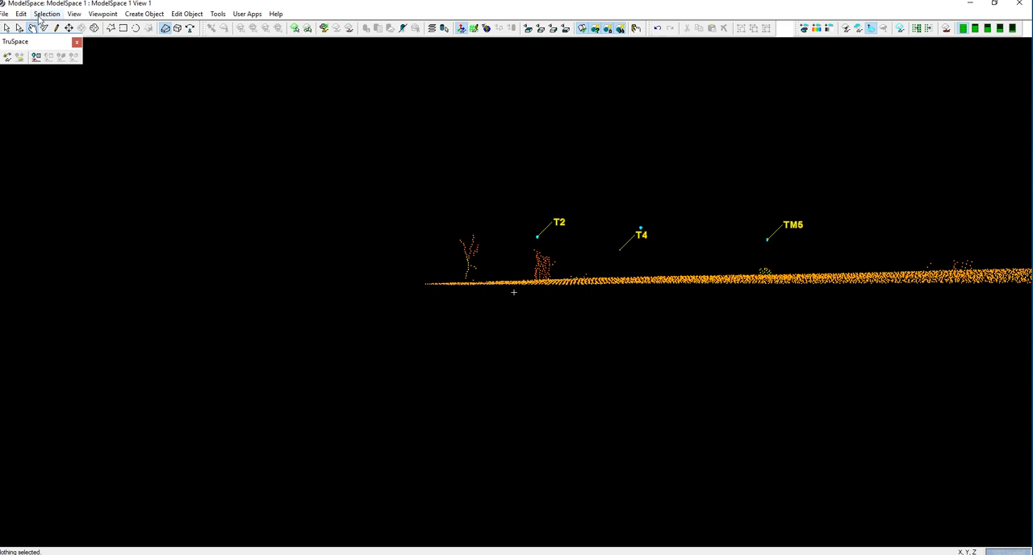
{"action": "left_click", "coordinate": [110, 27]}
{"action": "left_click", "coordinate": [445, 279]}
{"action": "left_click", "coordinate": [474, 278]}
{"action": "left_click", "coordinate": [506, 278]}
{"action": "left_click", "coordinate": [538, 277]}
{"action": "left_click", "coordinate": [556, 278]}
{"action": "left_click", "coordinate": [562, 268]}
{"action": "left_click", "coordinate": [562, 254]}
{"action": "left_click", "coordinate": [502, 236]}
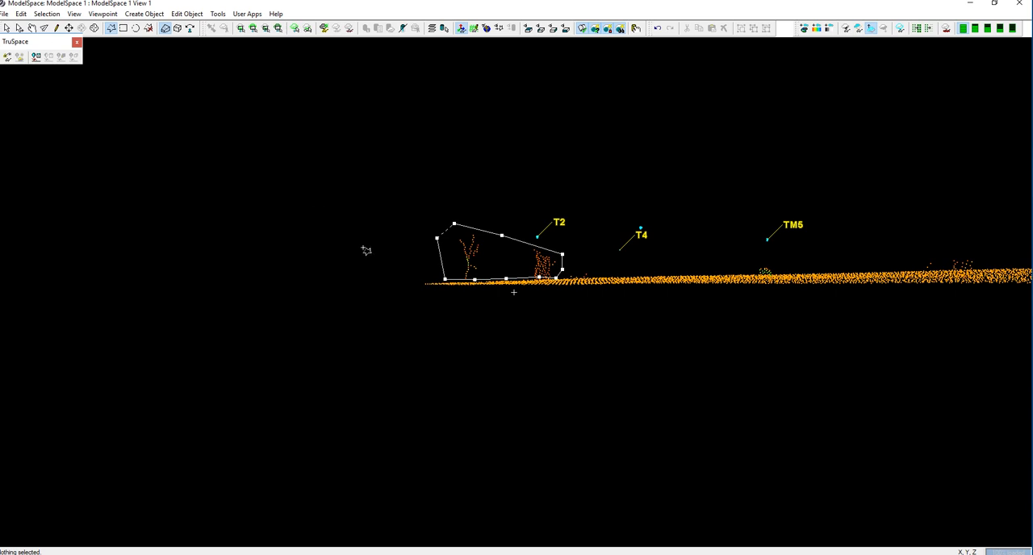
{"action": "right_click", "coordinate": [487, 236]}
{"action": "mouse_move", "coordinate": [554, 327]}
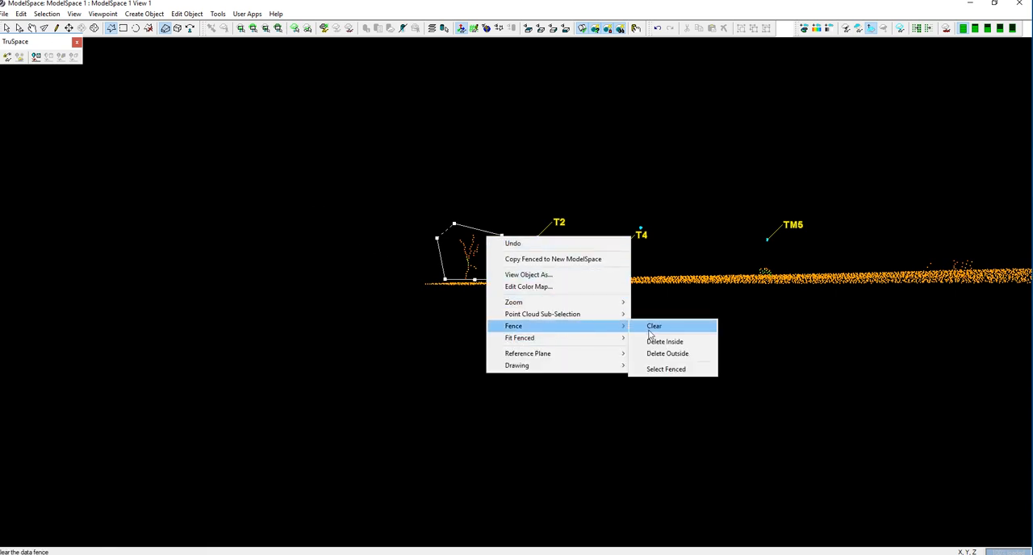
{"action": "left_click", "coordinate": [656, 342]}
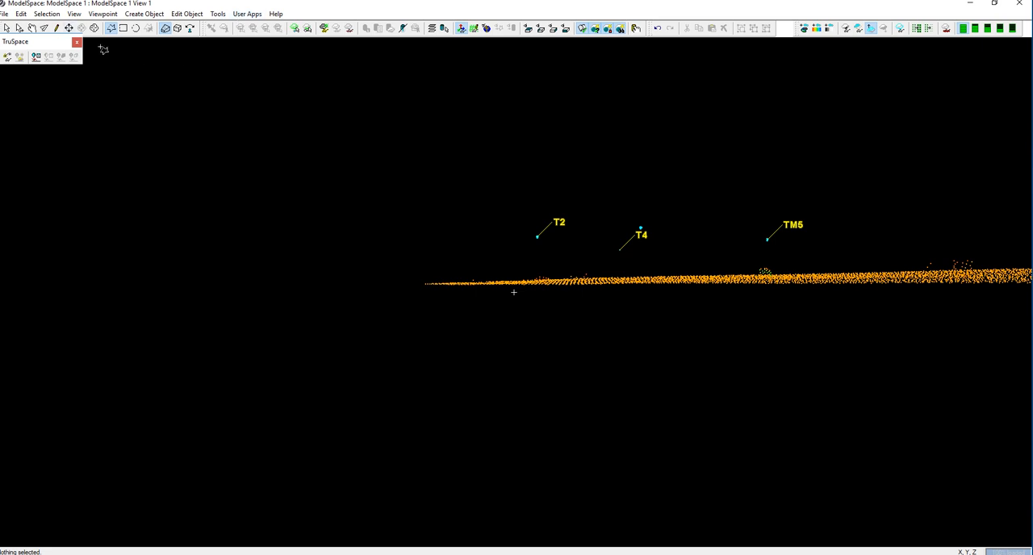
From a level view of the opposite side, fence the small curved cluster of stray points above the ground and delete the points inside.
{"action": "left_click", "coordinate": [33, 27]}
{"action": "left_click_drag", "start_coordinate": [774, 274], "coordinate": [510, 381]}
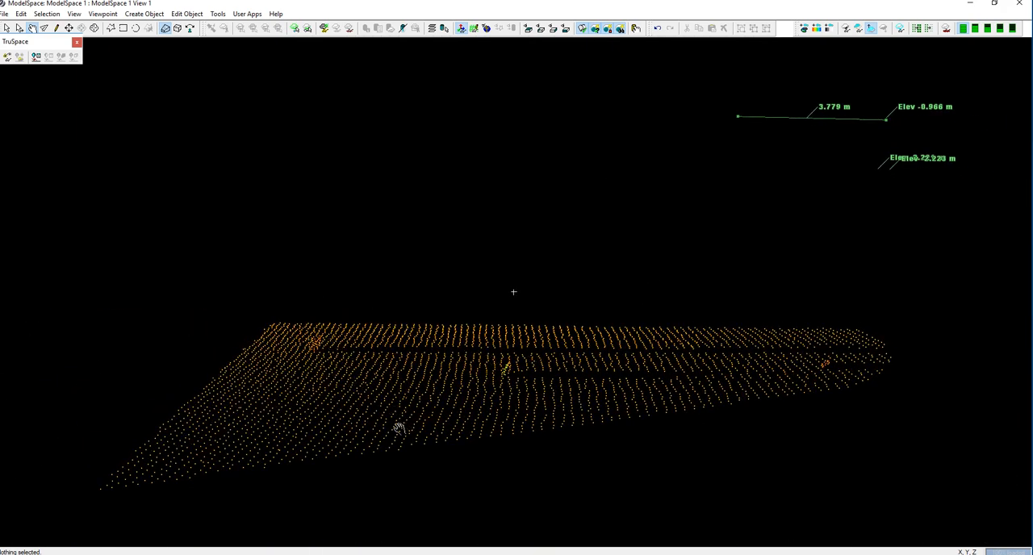
{"action": "left_click_drag", "start_coordinate": [407, 416], "coordinate": [619, 341]}
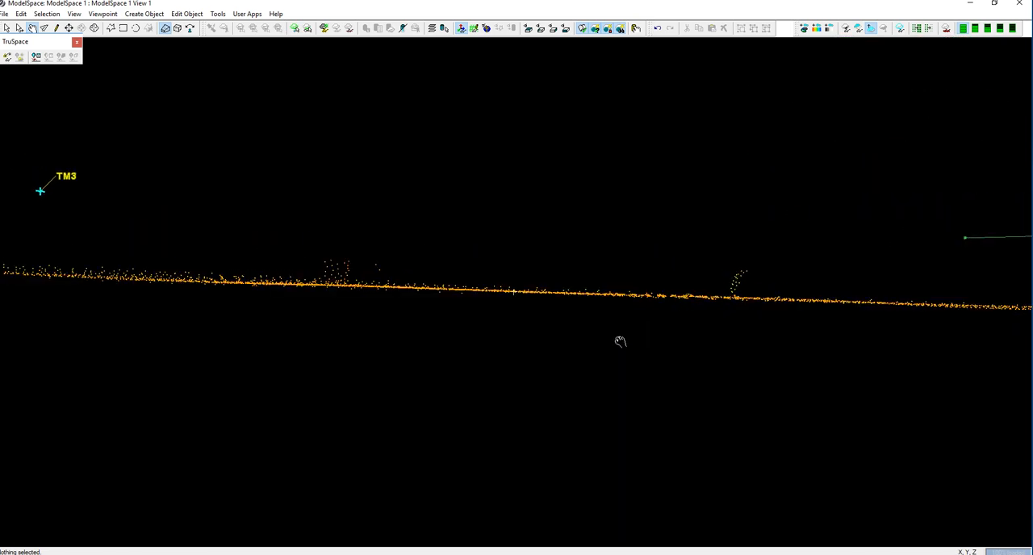
{"action": "left_click", "coordinate": [110, 27]}
{"action": "left_click", "coordinate": [734, 263]}
{"action": "left_click", "coordinate": [759, 267]}
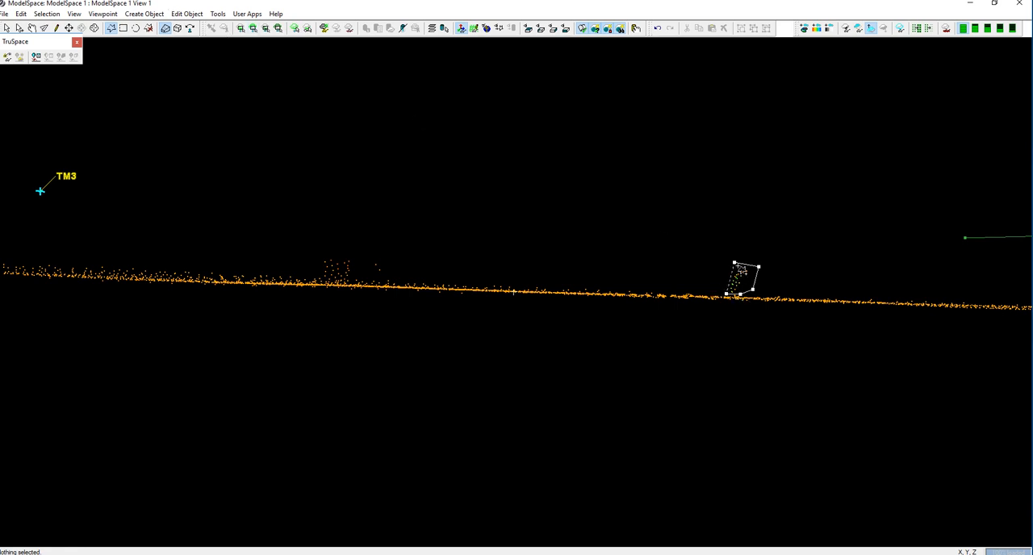
{"action": "right_click", "coordinate": [741, 270]}
{"action": "mouse_move", "coordinate": [812, 355]}
{"action": "left_click", "coordinate": [918, 373]}
Fence the remaining group of stray points just above the ground line and delete the points inside.
{"action": "left_click", "coordinate": [317, 277]}
{"action": "left_click", "coordinate": [354, 277]}
{"action": "left_click", "coordinate": [396, 276]}
{"action": "left_click", "coordinate": [392, 242]}
{"action": "right_click", "coordinate": [363, 257]}
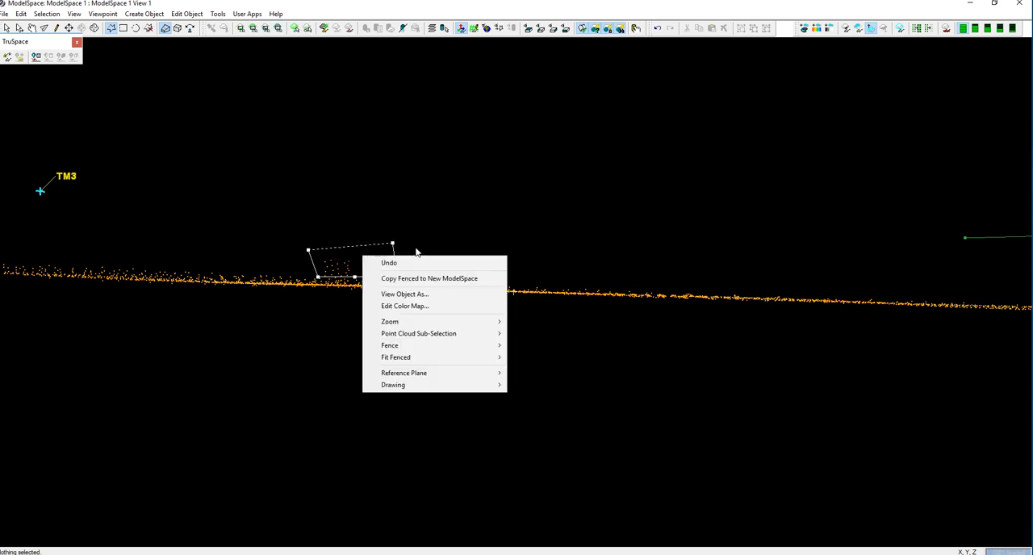
{"action": "mouse_move", "coordinate": [427, 348]}
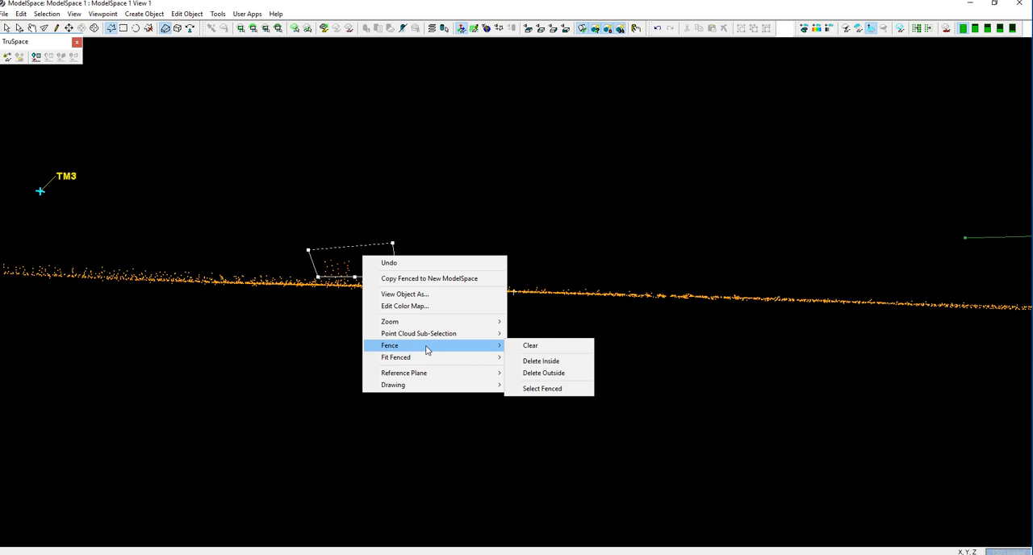
{"action": "left_click", "coordinate": [546, 364]}
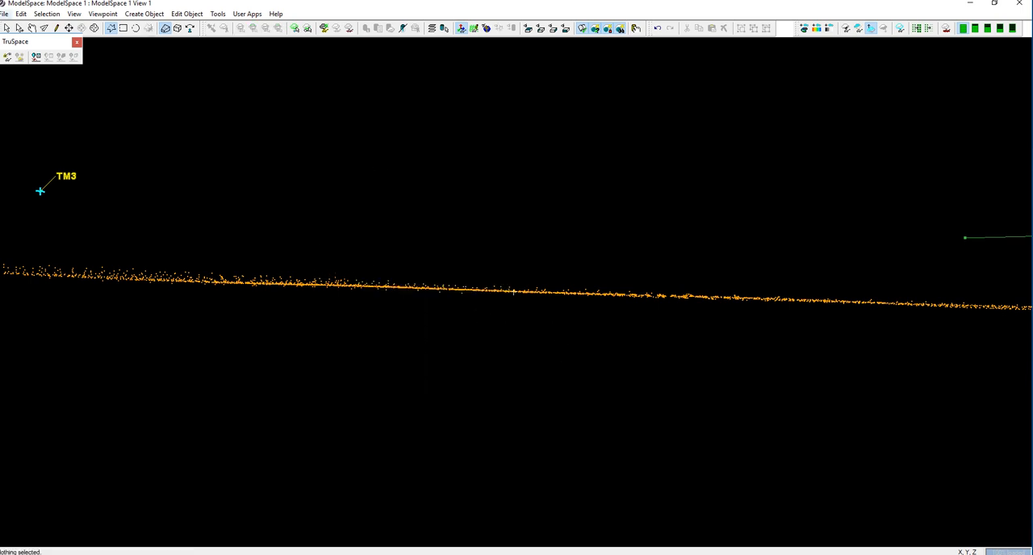
Show all hidden clouds and check the cleaned pavement beside the mound within the full plaza.
{"action": "left_click", "coordinate": [72, 13]}
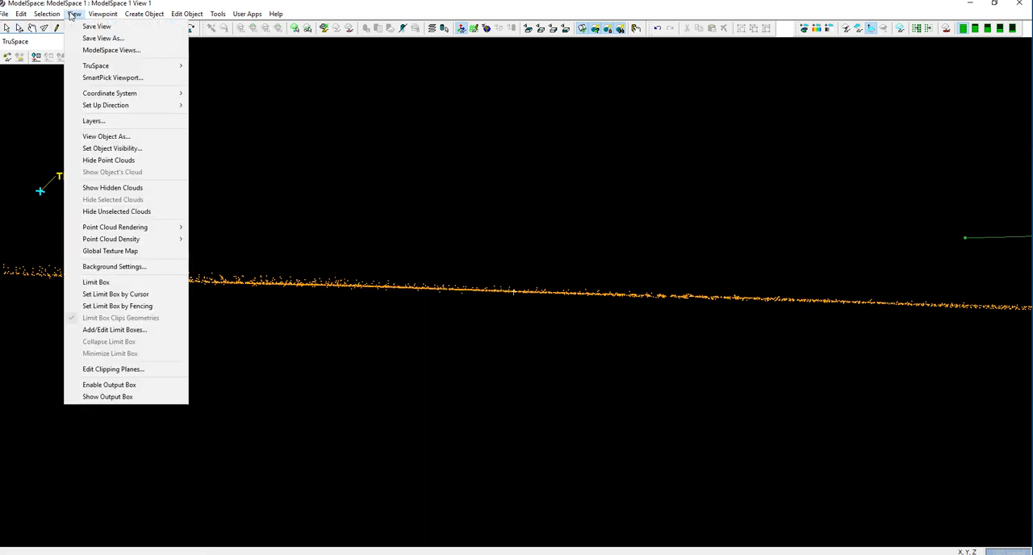
{"action": "left_click", "coordinate": [116, 188]}
{"action": "left_click", "coordinate": [32, 28]}
{"action": "left_click_drag", "start_coordinate": [424, 270], "coordinate": [417, 291]}
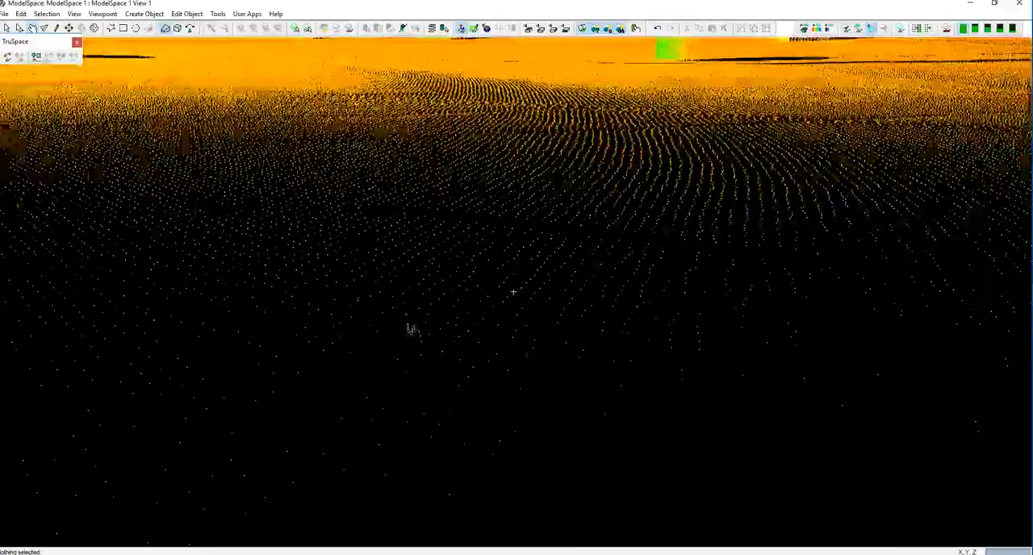
{"action": "scroll", "coordinate": [412, 328], "scroll_direction": "down", "scroll_amount": 5}
{"action": "left_click_drag", "start_coordinate": [417, 257], "coordinate": [517, 274]}
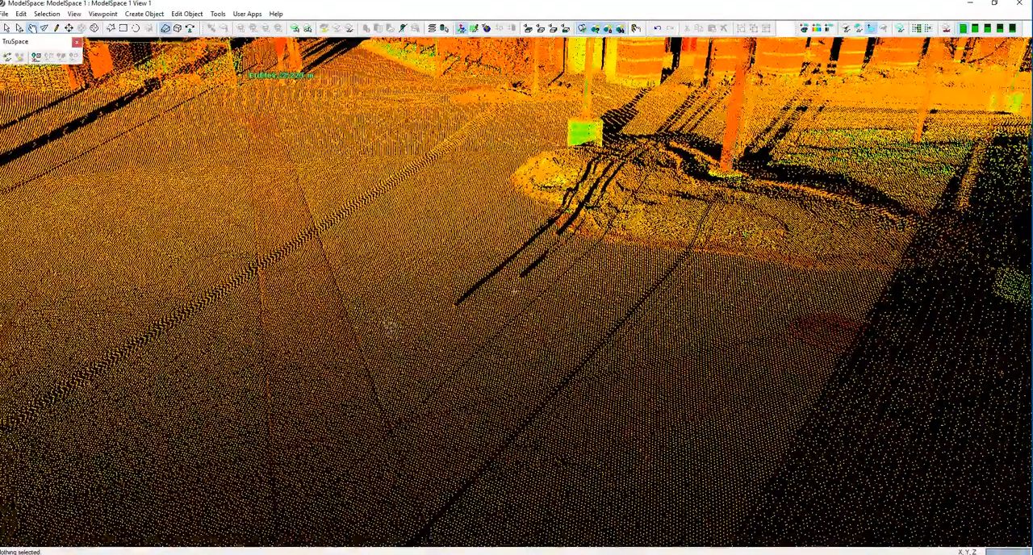
Examine the cleaned plaza cloud, its surrounding buildings and remaining noise from several angles.
{"action": "scroll", "coordinate": [390, 327], "scroll_direction": "down", "scroll_amount": 4}
{"action": "left_click_drag", "start_coordinate": [391, 326], "coordinate": [418, 265]}
{"action": "right_click_drag", "start_coordinate": [419, 265], "coordinate": [422, 299]}
{"action": "scroll", "coordinate": [422, 299], "scroll_direction": "down", "scroll_amount": 2}
{"action": "scroll", "coordinate": [422, 292], "scroll_direction": "down", "scroll_amount": 5}
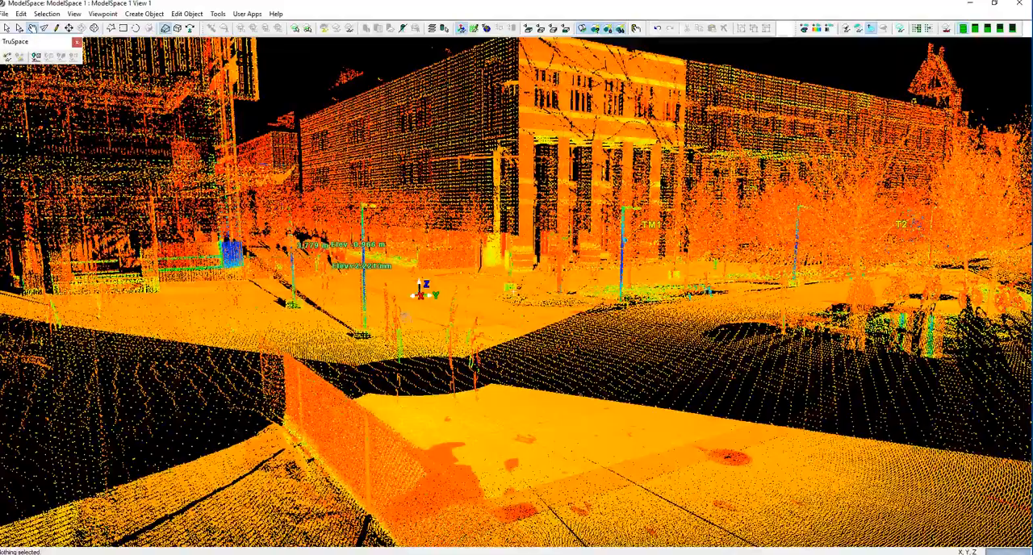
{"action": "left_click_drag", "start_coordinate": [518, 411], "coordinate": [347, 454]}
{"action": "scroll", "coordinate": [347, 454], "scroll_direction": "down", "scroll_amount": 10}
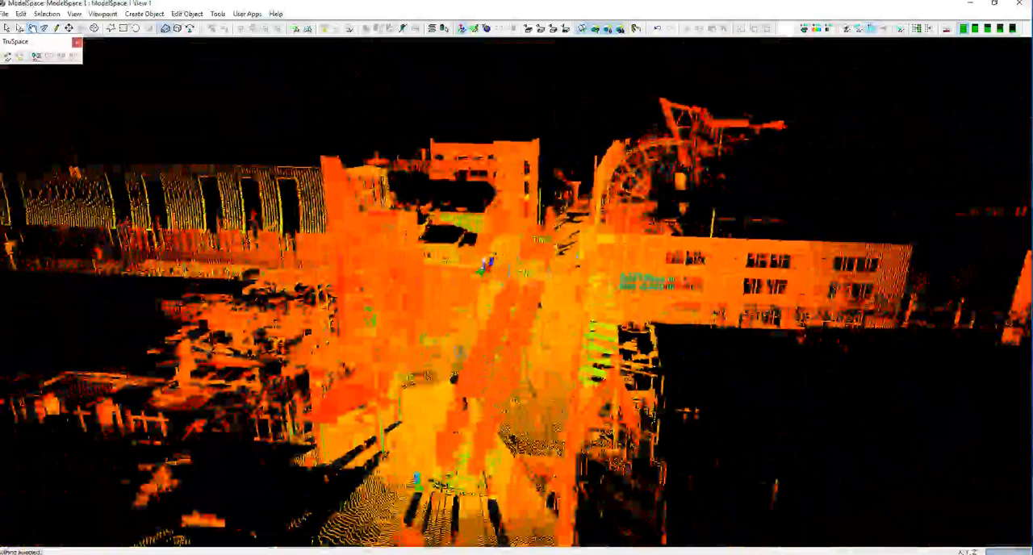
{"action": "left_click_drag", "start_coordinate": [460, 353], "coordinate": [499, 339]}
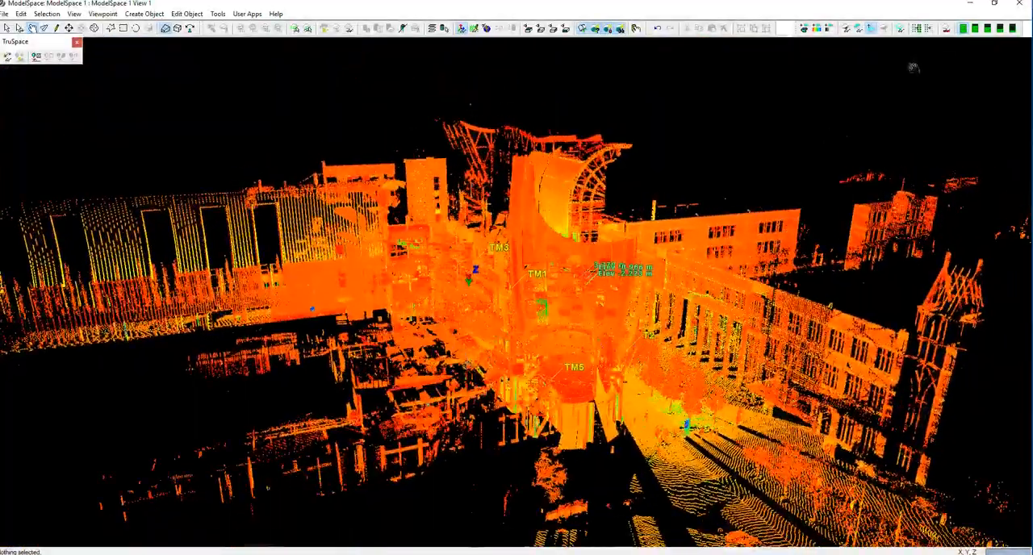
Close the plaza view, then create and open a new view of the ModelSpace in Station-011's SW-011.
{"action": "left_click", "coordinate": [1023, 5]}
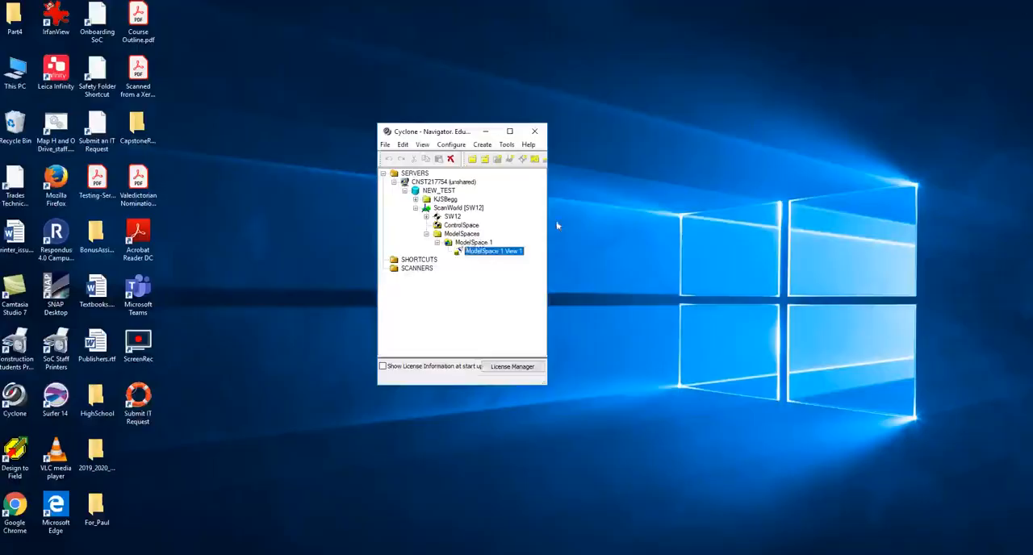
{"action": "left_click", "coordinate": [415, 200]}
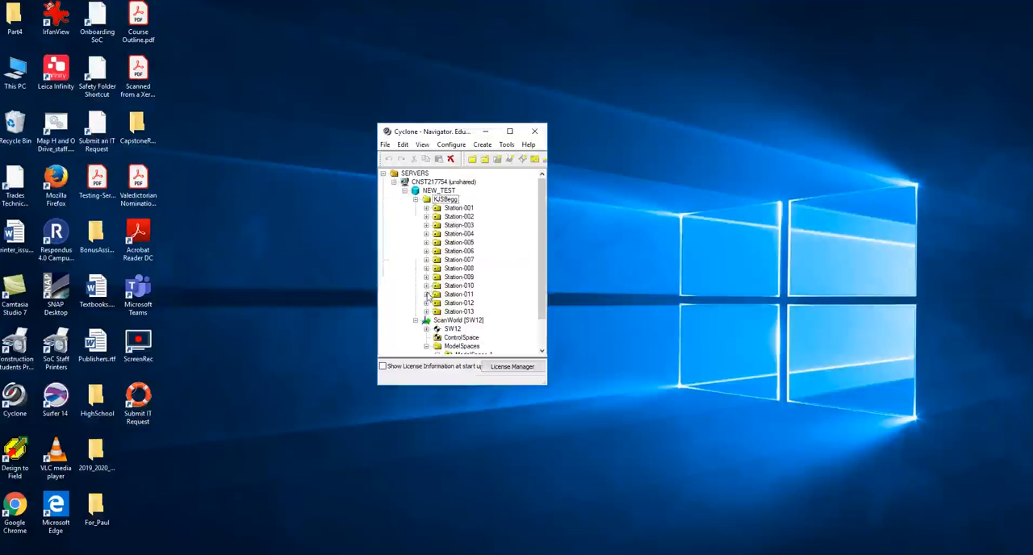
{"action": "left_click", "coordinate": [438, 304]}
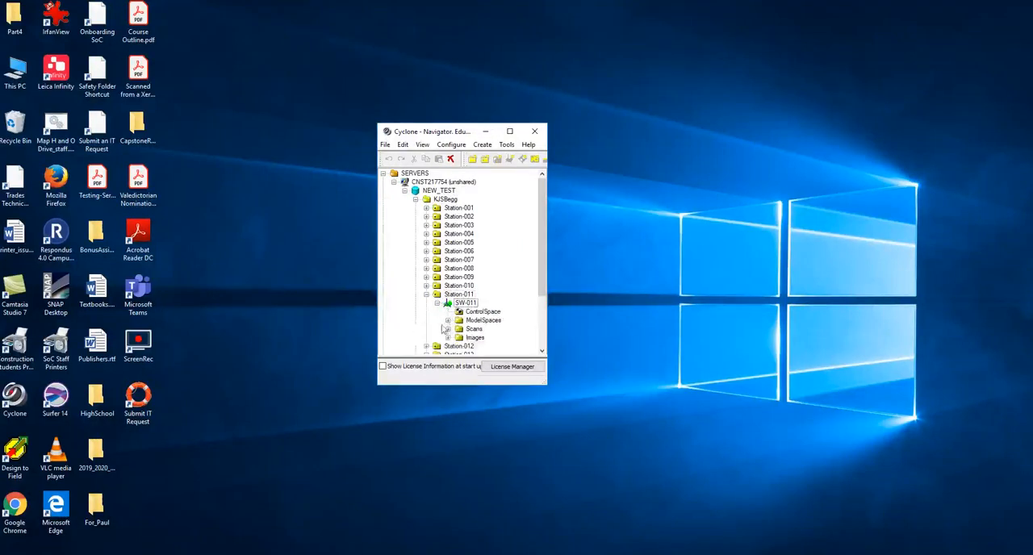
{"action": "left_click", "coordinate": [448, 320]}
{"action": "right_click", "coordinate": [483, 329]}
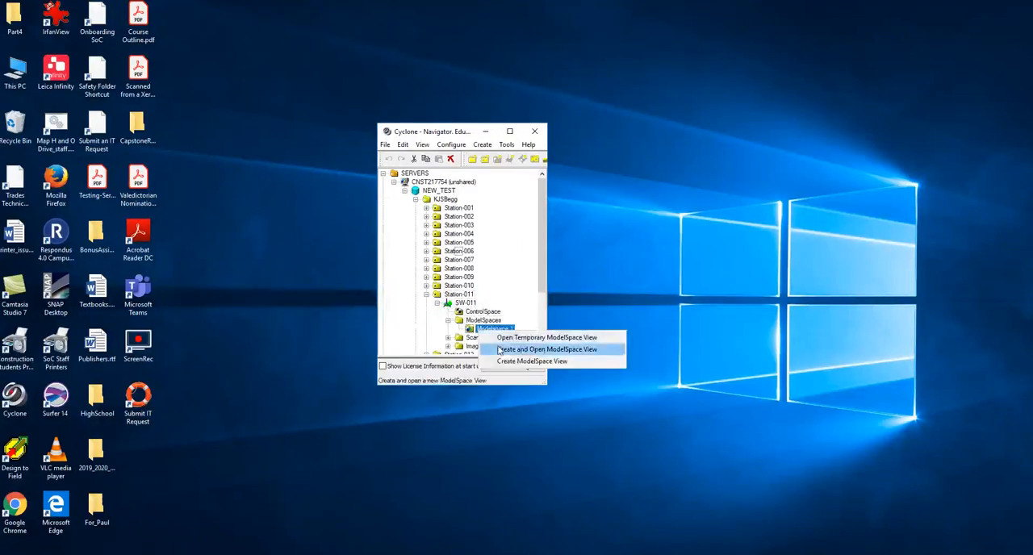
{"action": "left_click", "coordinate": [549, 345]}
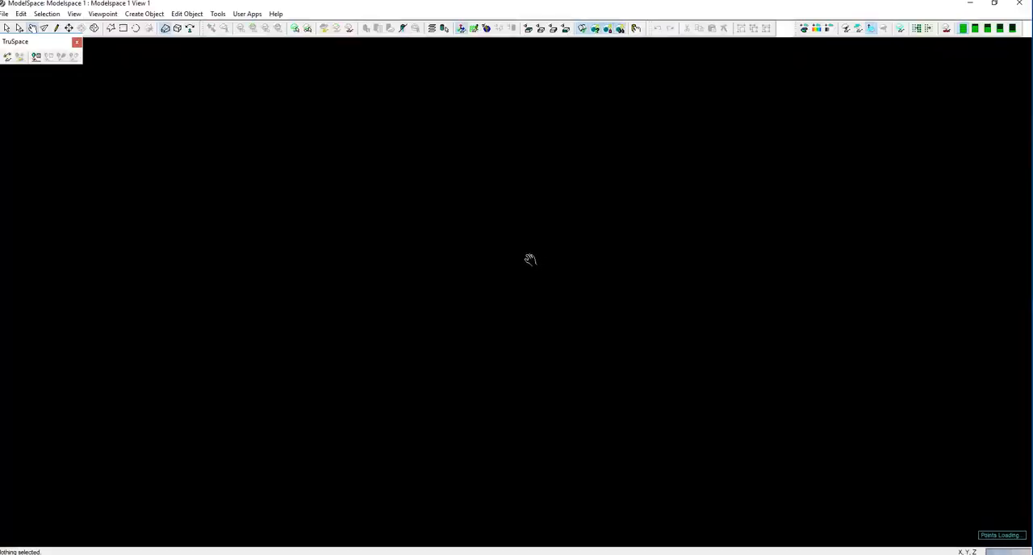
Examine the extent and layout of the Station-011 corridor cloud from outside and above.
{"action": "scroll", "coordinate": [530, 260], "scroll_direction": "down", "scroll_amount": 3}
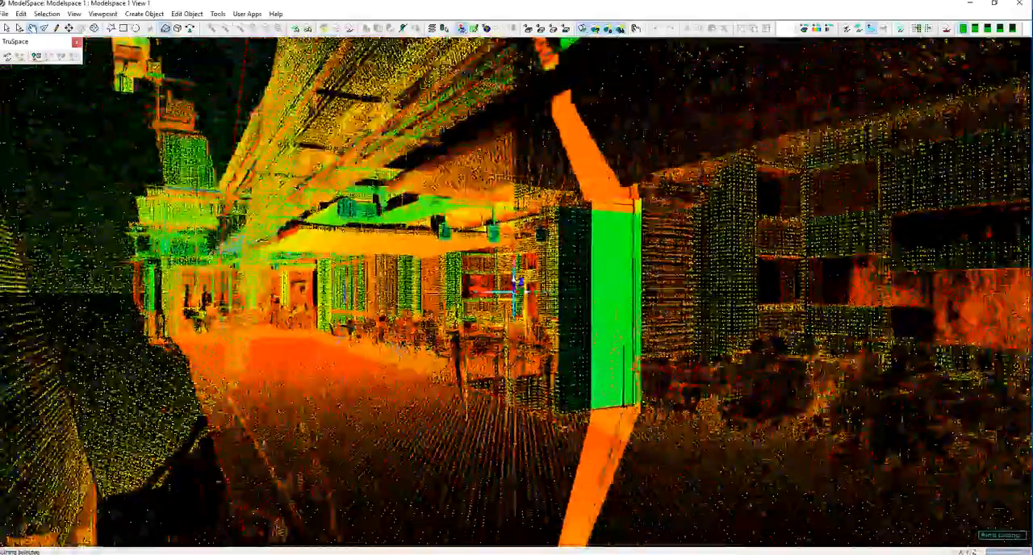
{"action": "scroll", "coordinate": [517, 284], "scroll_direction": "down", "scroll_amount": 5}
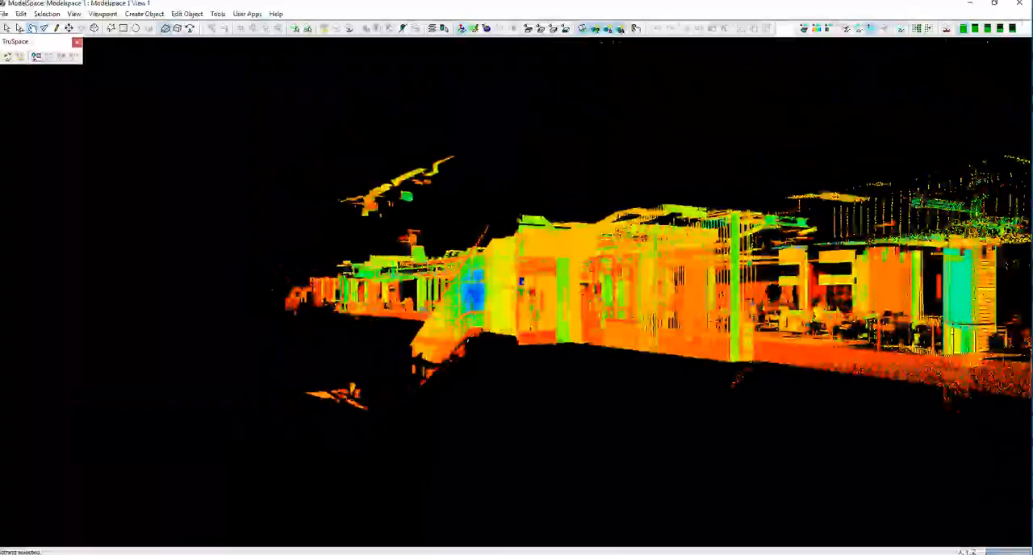
{"action": "left_click_drag", "start_coordinate": [517, 284], "coordinate": [392, 388]}
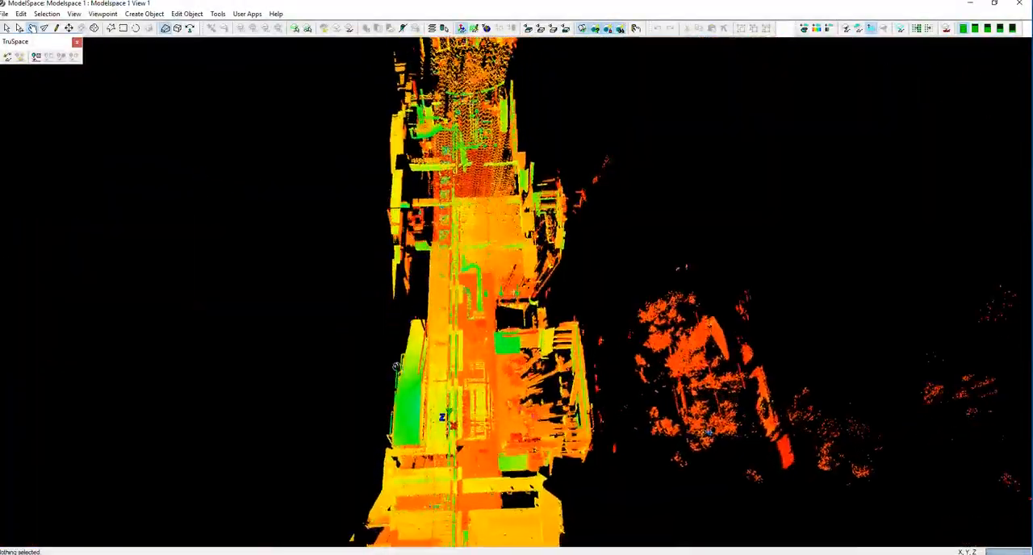
{"action": "left_click_drag", "start_coordinate": [419, 355], "coordinate": [481, 324]}
{"action": "left_click_drag", "start_coordinate": [573, 277], "coordinate": [578, 371]}
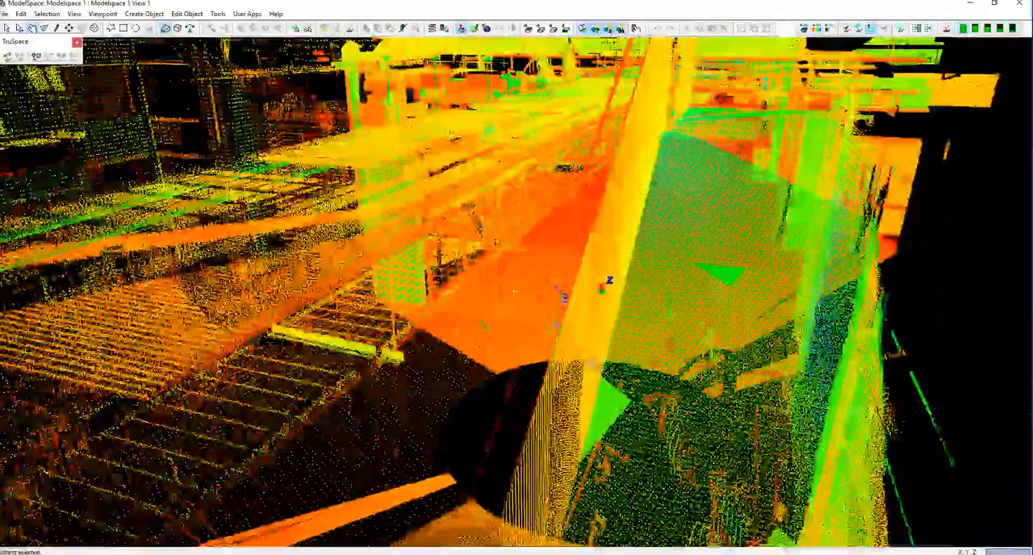
{"action": "scroll", "coordinate": [594, 364], "scroll_direction": "down", "scroll_amount": 8}
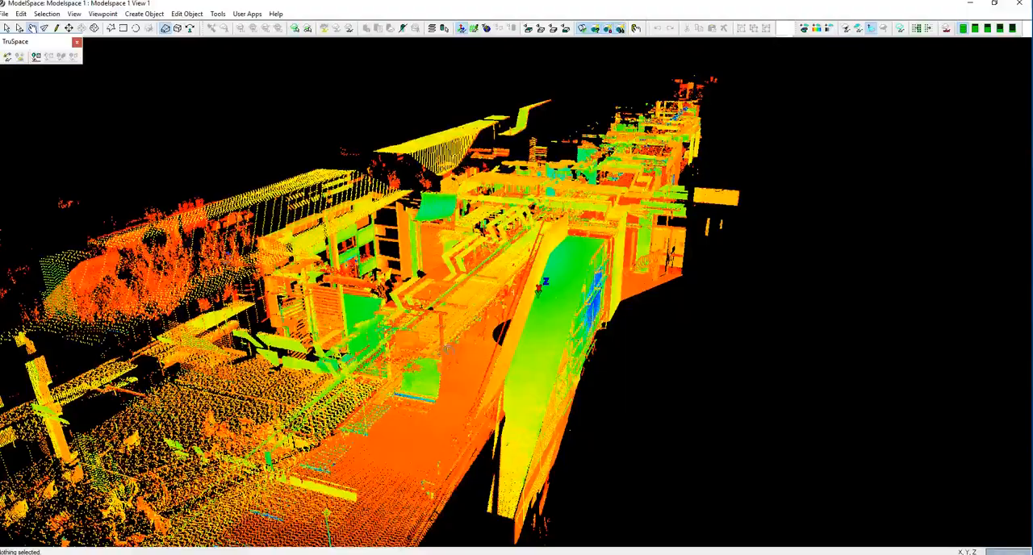
{"action": "left_click_drag", "start_coordinate": [622, 317], "coordinate": [388, 402]}
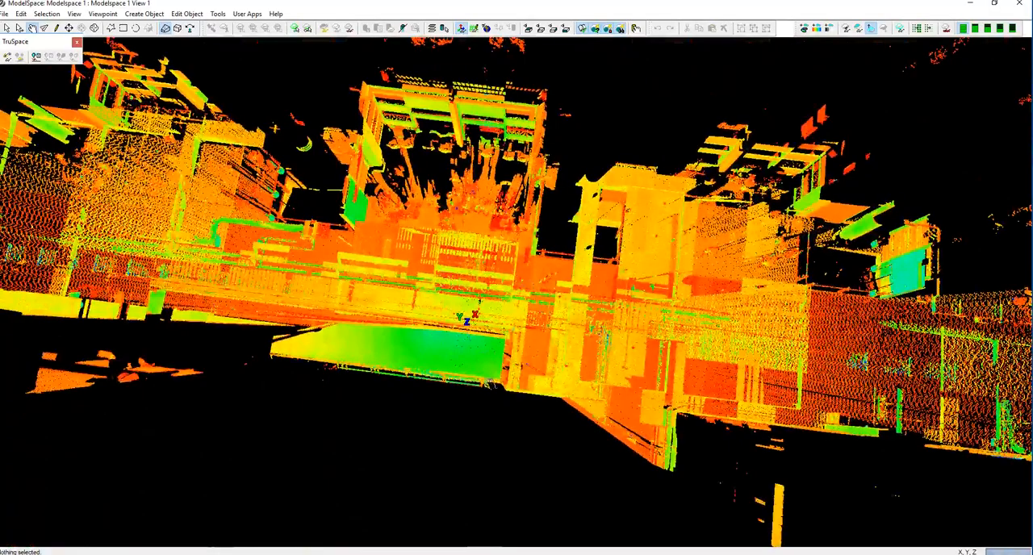
From a level side view, fence the ceiling structure above the central corridor, sub-select the points inside and hide those clouds.
{"action": "left_click_drag", "start_coordinate": [489, 397], "coordinate": [405, 121]}
{"action": "left_click_drag", "start_coordinate": [497, 352], "coordinate": [502, 324]}
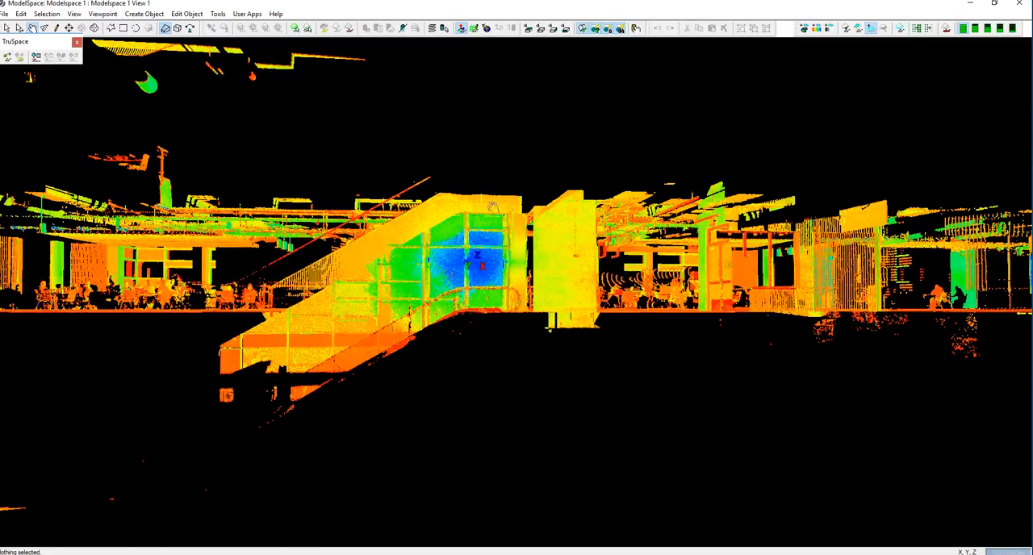
{"action": "left_click", "coordinate": [111, 28]}
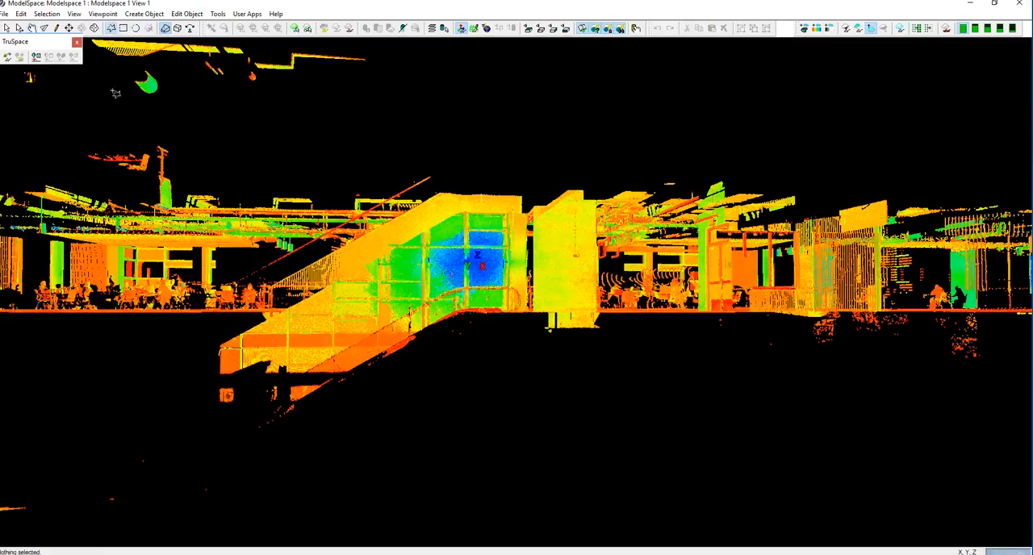
{"action": "left_click", "coordinate": [64, 174]}
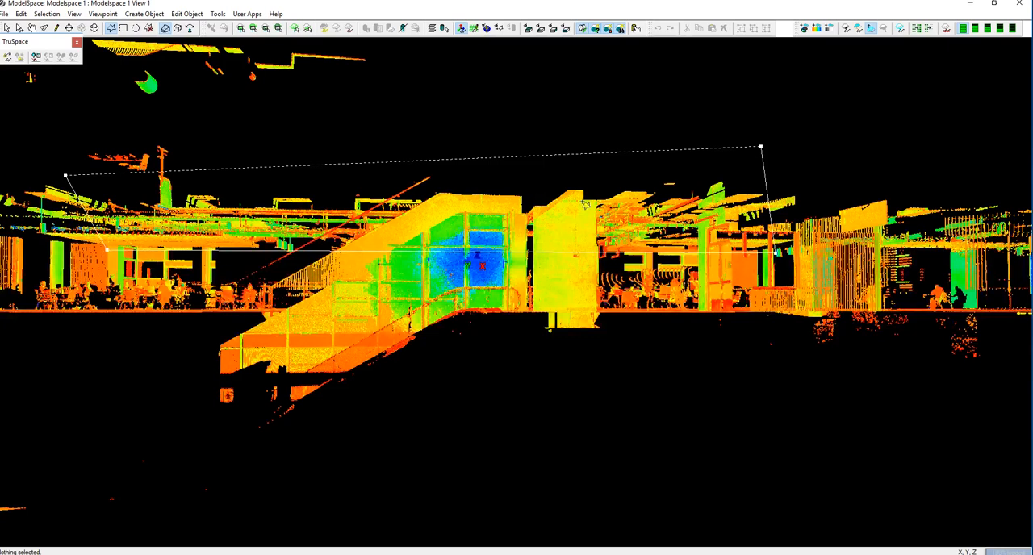
{"action": "right_click", "coordinate": [546, 200]}
{"action": "mouse_move", "coordinate": [593, 264]}
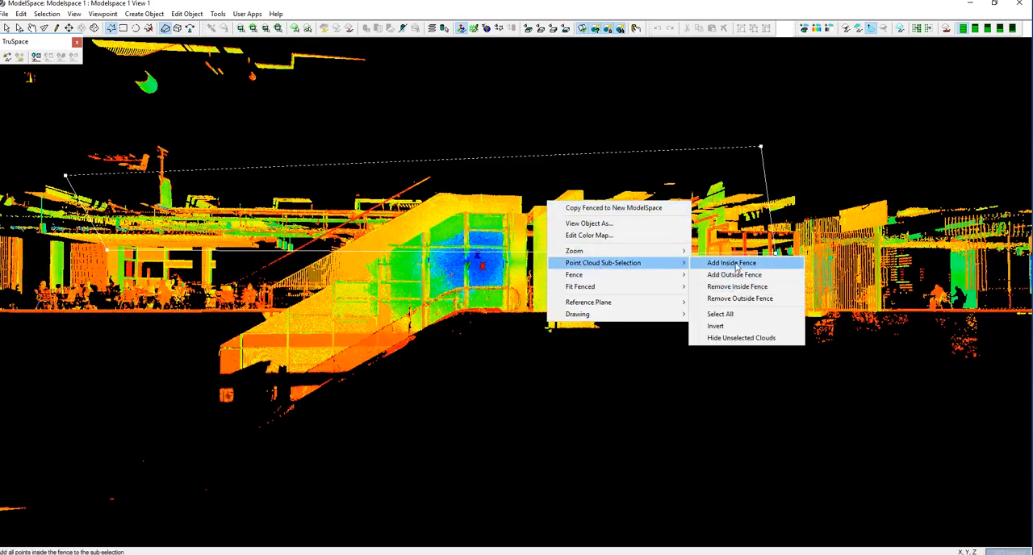
{"action": "left_click", "coordinate": [730, 263]}
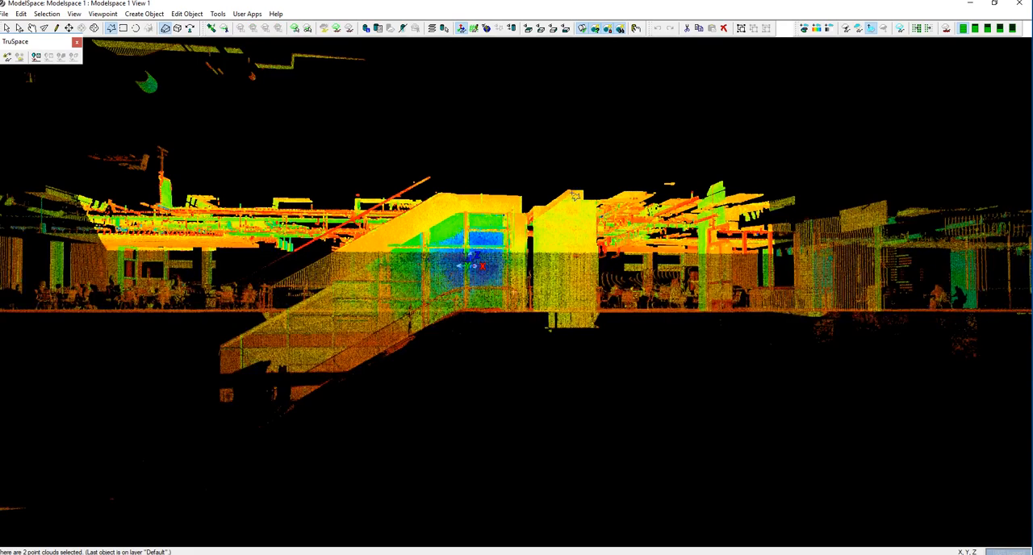
{"action": "right_click", "coordinate": [573, 193]}
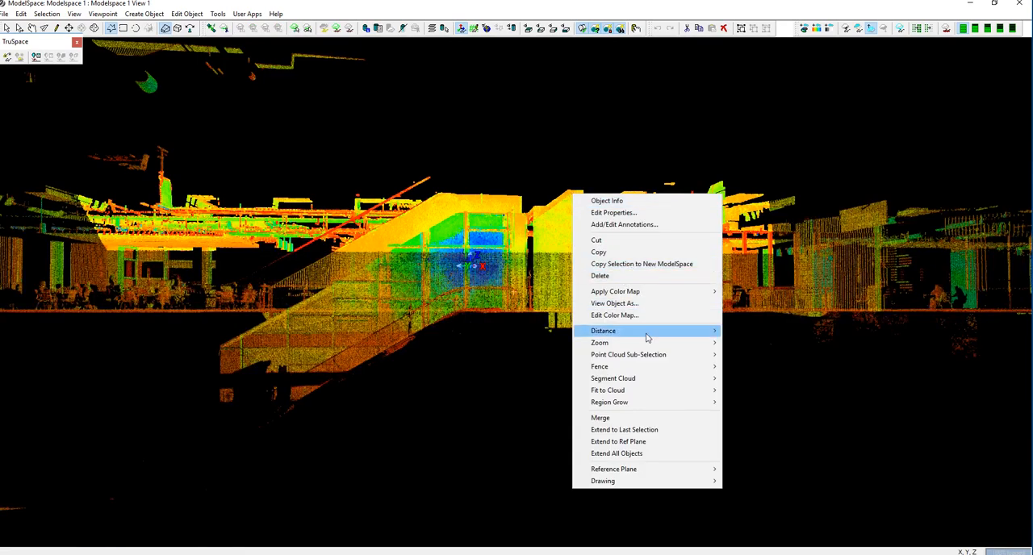
{"action": "mouse_move", "coordinate": [675, 357]}
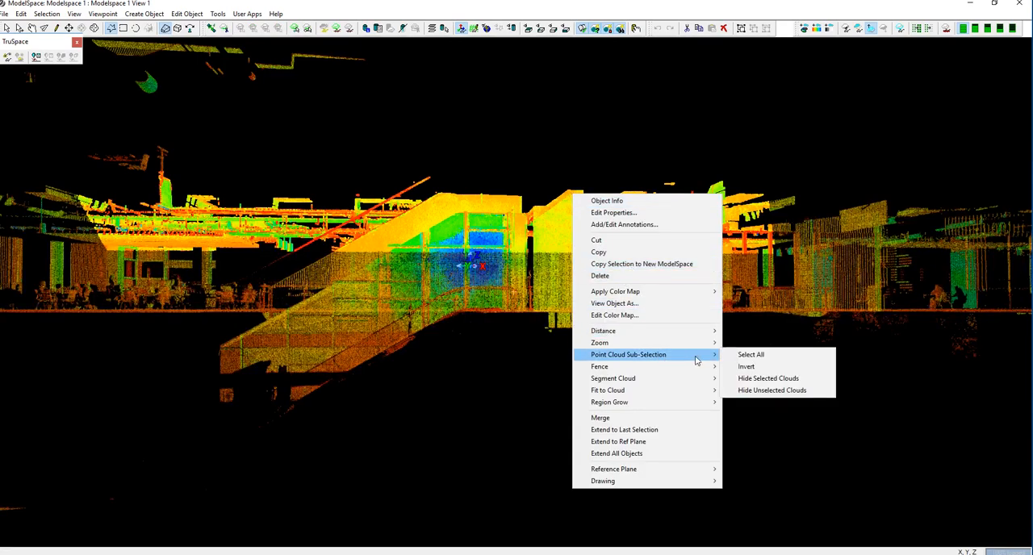
{"action": "left_click", "coordinate": [789, 381]}
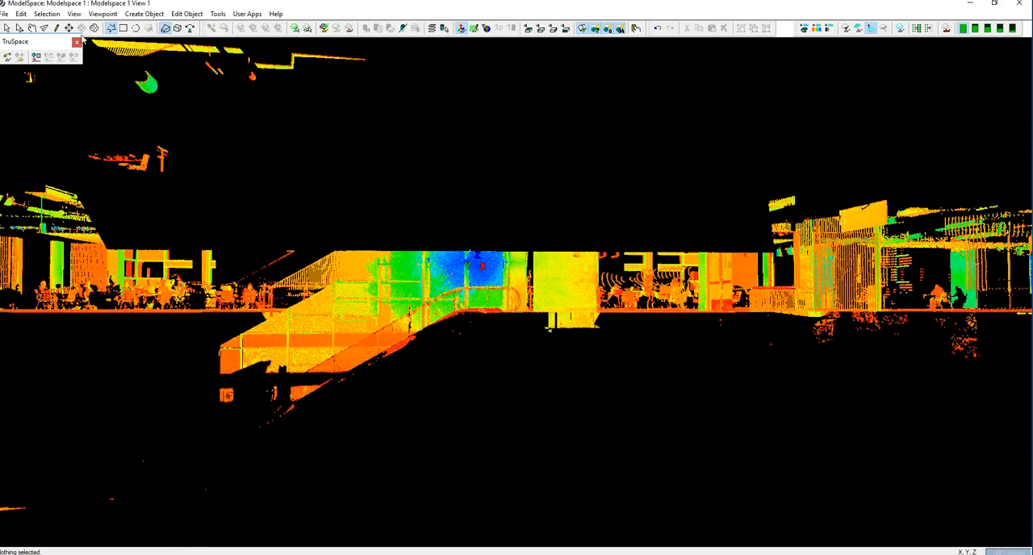
From above, fence the central corridor section around the scanner position, sub-select the points inside and hide the unselected clouds.
{"action": "left_click", "coordinate": [32, 29]}
{"action": "mouse_move", "coordinate": [537, 336]}
{"action": "left_mouse_down"}
{"action": "mouse_move", "coordinate": [530, 363]}
{"action": "mouse_move", "coordinate": [500, 378]}
{"action": "mouse_move", "coordinate": [442, 382]}
{"action": "mouse_move", "coordinate": [442, 355]}
{"action": "left_mouse_up"}
{"action": "left_click_drag", "start_coordinate": [586, 369], "coordinate": [548, 376]}
{"action": "scroll", "coordinate": [591, 369], "scroll_direction": "down", "scroll_amount": 4}
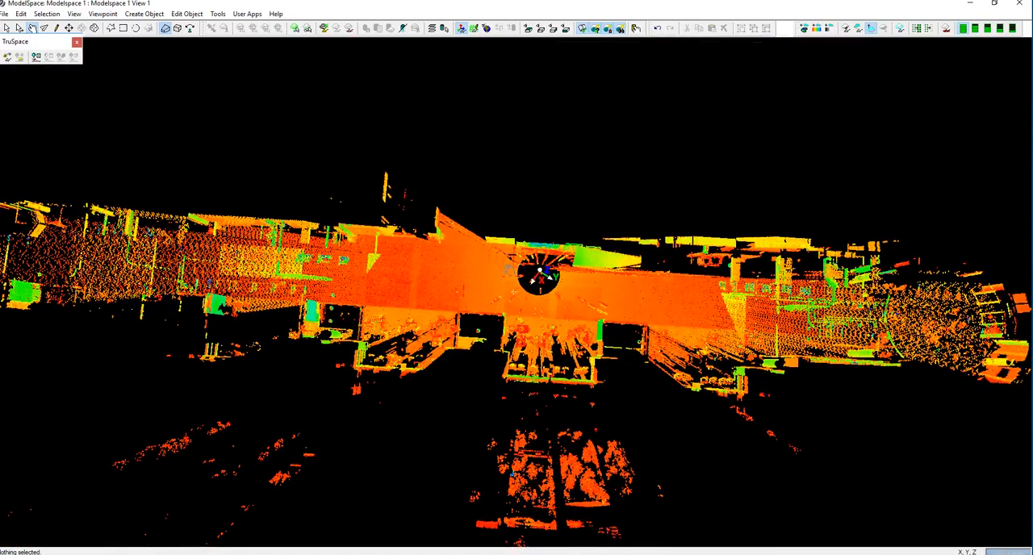
{"action": "left_click", "coordinate": [111, 27]}
{"action": "left_click", "coordinate": [472, 358]}
{"action": "left_click", "coordinate": [620, 378]}
{"action": "right_click", "coordinate": [568, 279]}
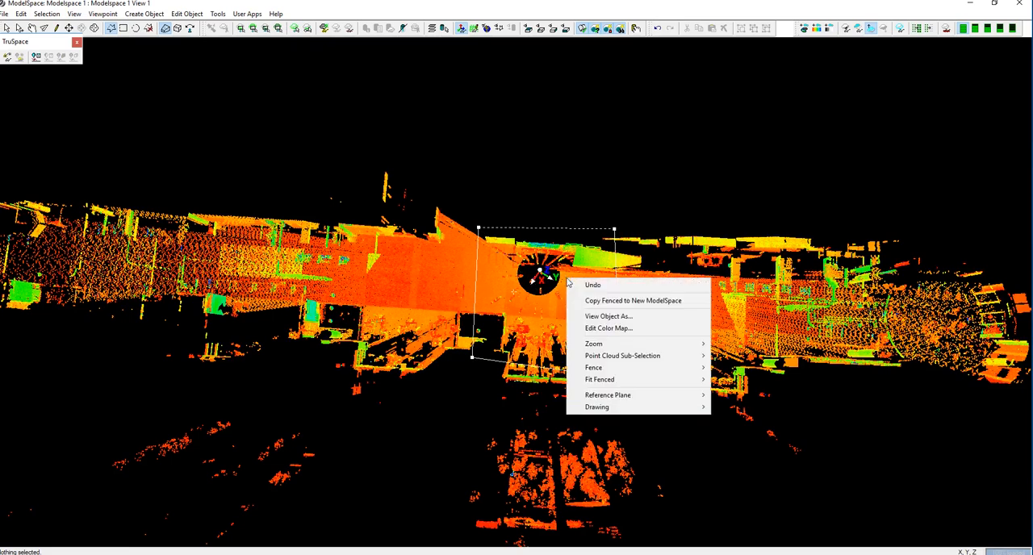
{"action": "mouse_move", "coordinate": [694, 356]}
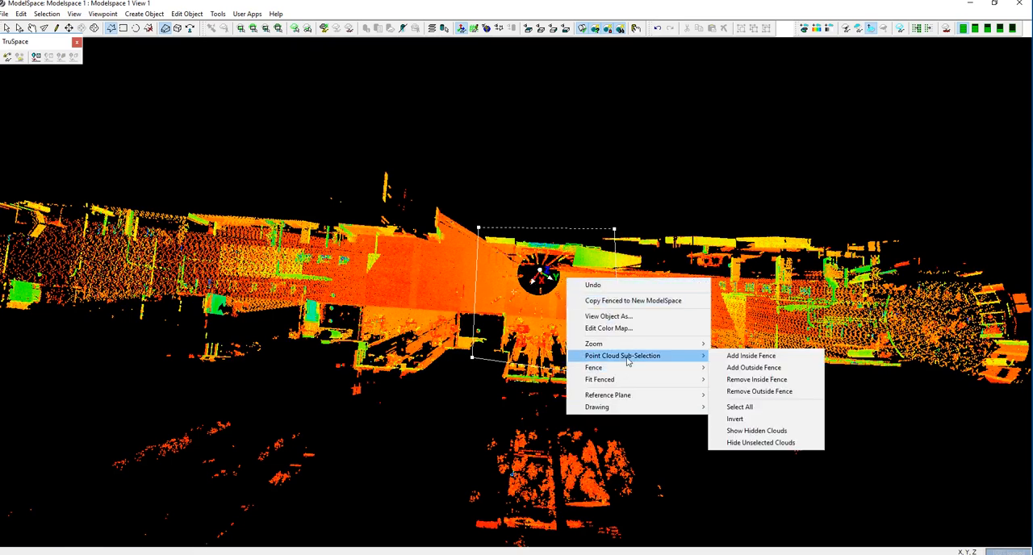
{"action": "left_click", "coordinate": [743, 357]}
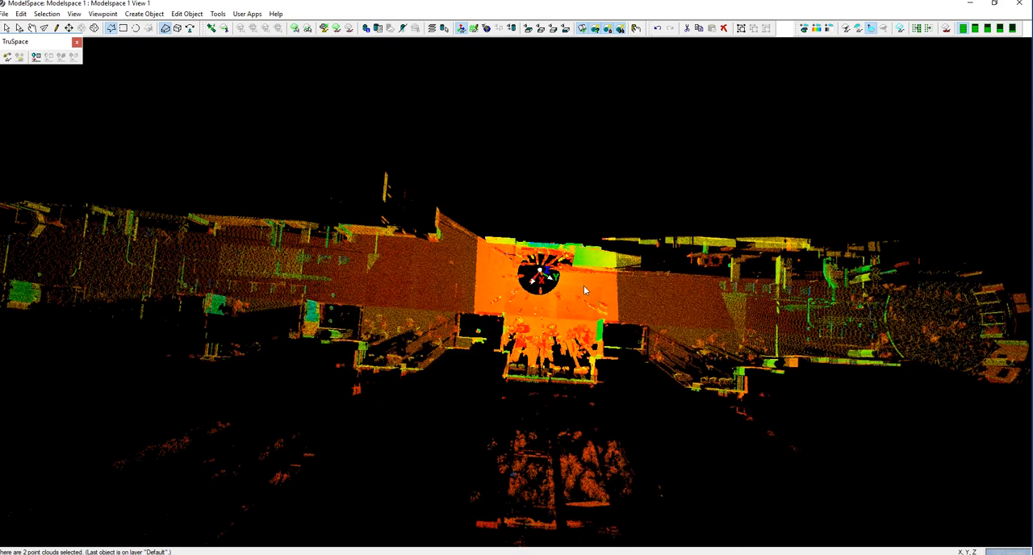
{"action": "right_click", "coordinate": [586, 291]}
{"action": "mouse_move", "coordinate": [663, 426]}
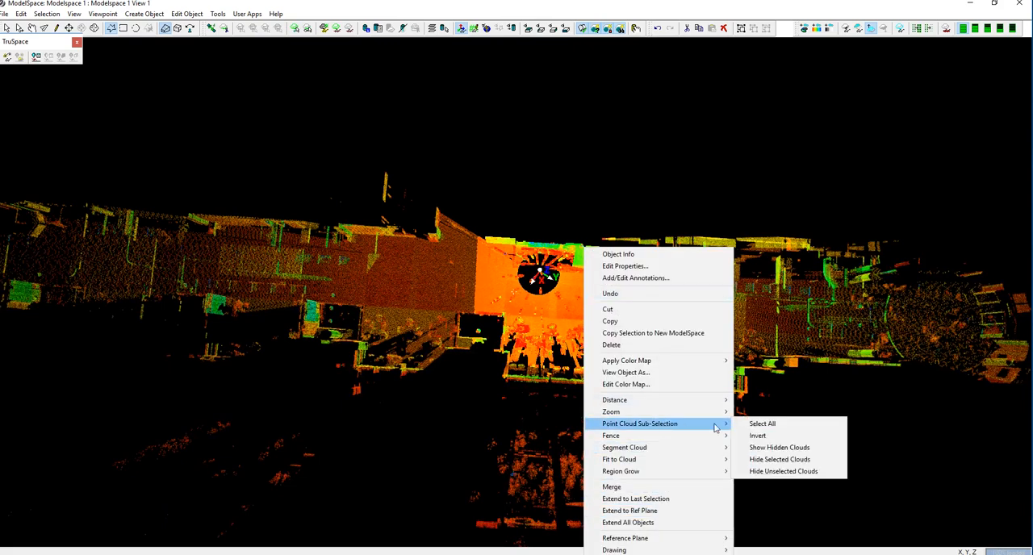
{"action": "left_click", "coordinate": [775, 473]}
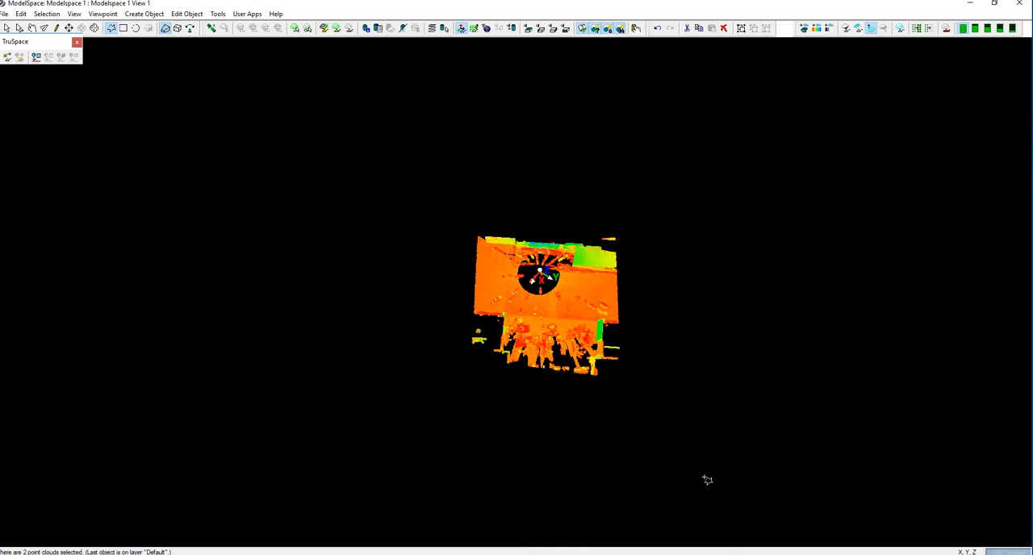
Examine the isolated corridor section from the side and from above for stray points around the scanner position.
{"action": "left_click", "coordinate": [32, 28]}
{"action": "left_click_drag", "start_coordinate": [537, 432], "coordinate": [537, 315]}
{"action": "scroll", "coordinate": [539, 316], "scroll_direction": "up", "scroll_amount": 8}
{"action": "left_click_drag", "start_coordinate": [552, 395], "coordinate": [504, 443]}
{"action": "scroll", "coordinate": [432, 444], "scroll_direction": "down", "scroll_amount": 5}
{"action": "left_click_drag", "start_coordinate": [432, 444], "coordinate": [528, 407]}
{"action": "left_click_drag", "start_coordinate": [360, 395], "coordinate": [344, 379]}
{"action": "left_click_drag", "start_coordinate": [521, 419], "coordinate": [467, 82]}
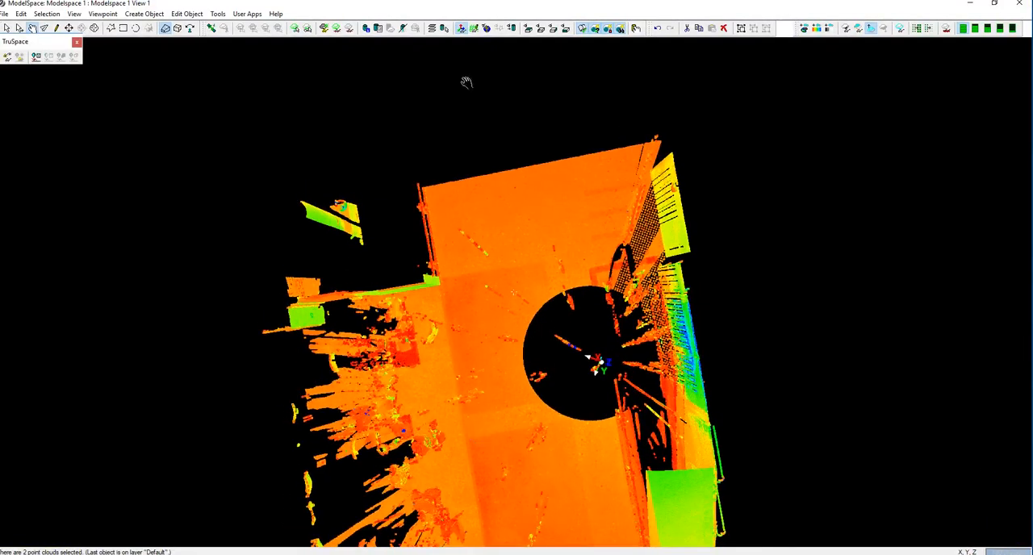
Try to fence the side wall and detached fragments beside the walkway and add the points inside to the sub-selection.
{"action": "left_click", "coordinate": [111, 28]}
{"action": "left_click", "coordinate": [251, 349]}
{"action": "left_click", "coordinate": [339, 323]}
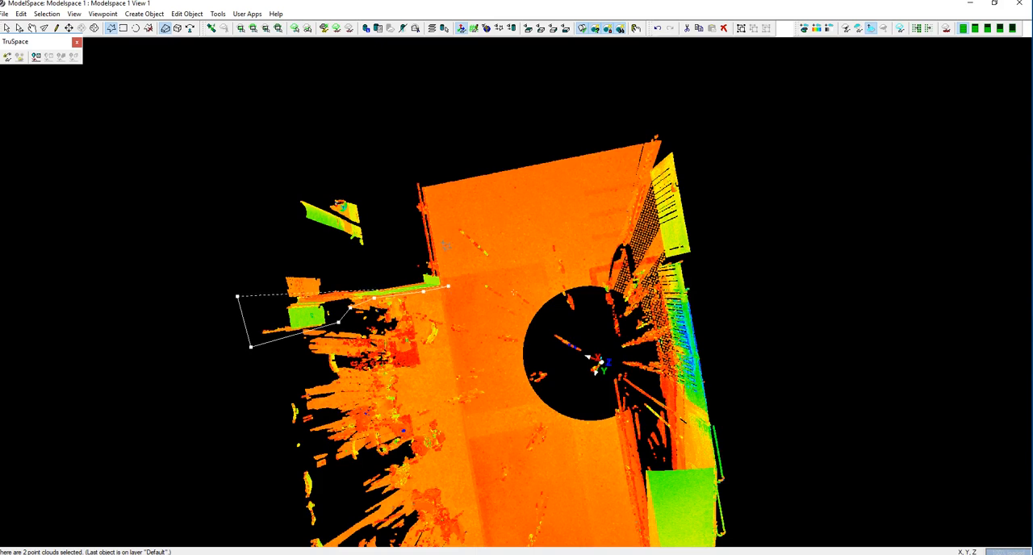
{"action": "left_click", "coordinate": [427, 172]}
{"action": "left_click", "coordinate": [337, 152]}
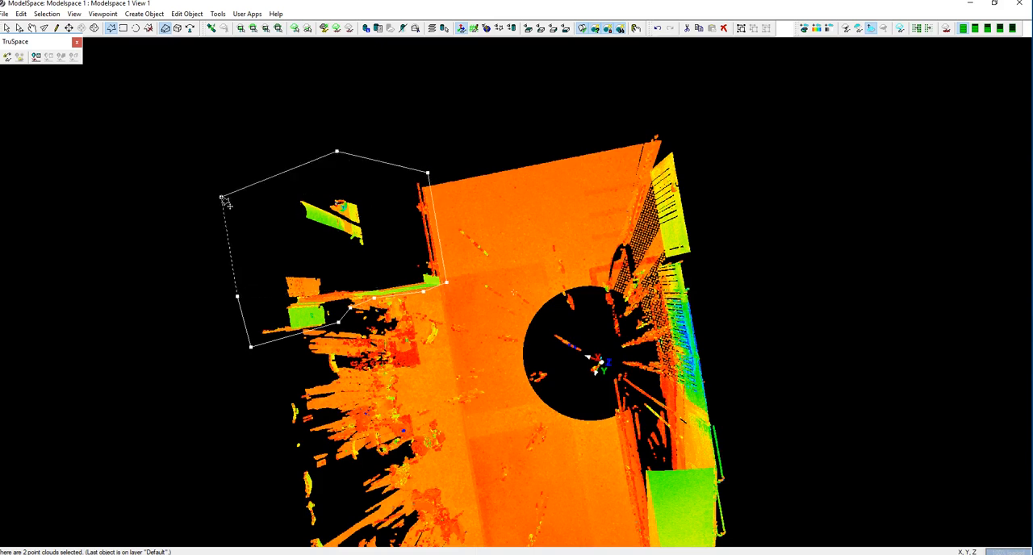
{"action": "right_click", "coordinate": [283, 230]}
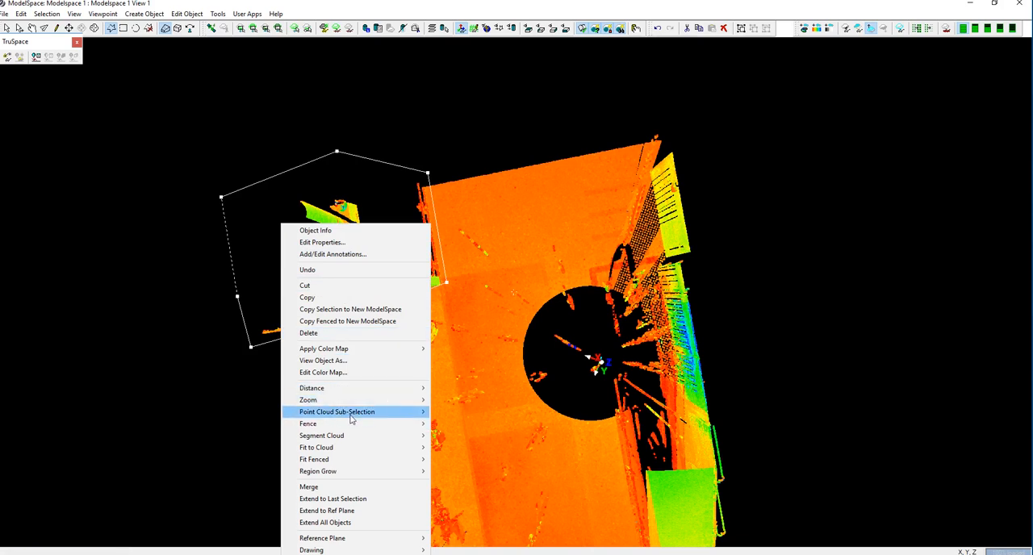
{"action": "mouse_move", "coordinate": [398, 418]}
{"action": "left_click", "coordinate": [471, 411]}
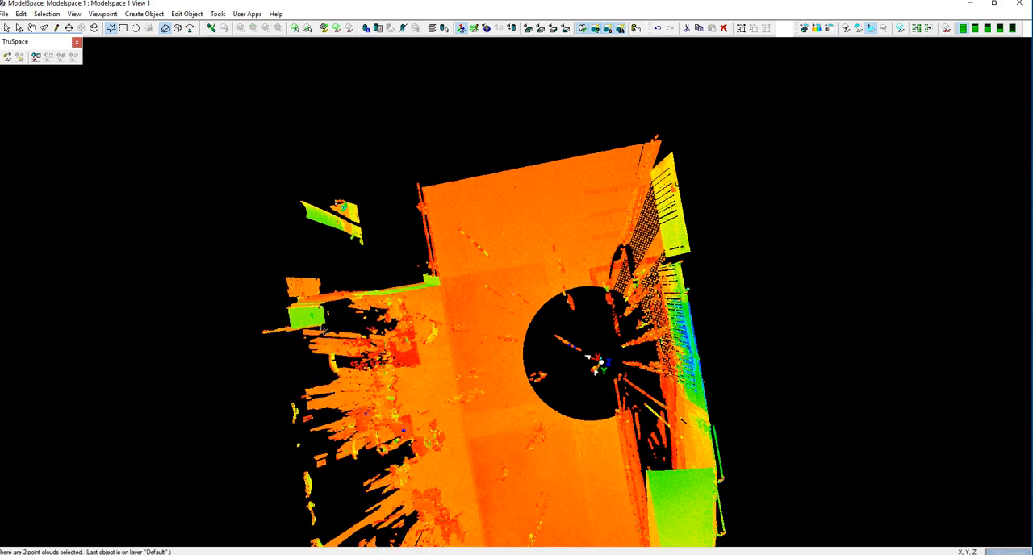
Clear the selection, refence the side wall and detached fragments beside the walkway, sub-select the points inside and hide those clouds.
{"action": "key", "text": "Escape"}
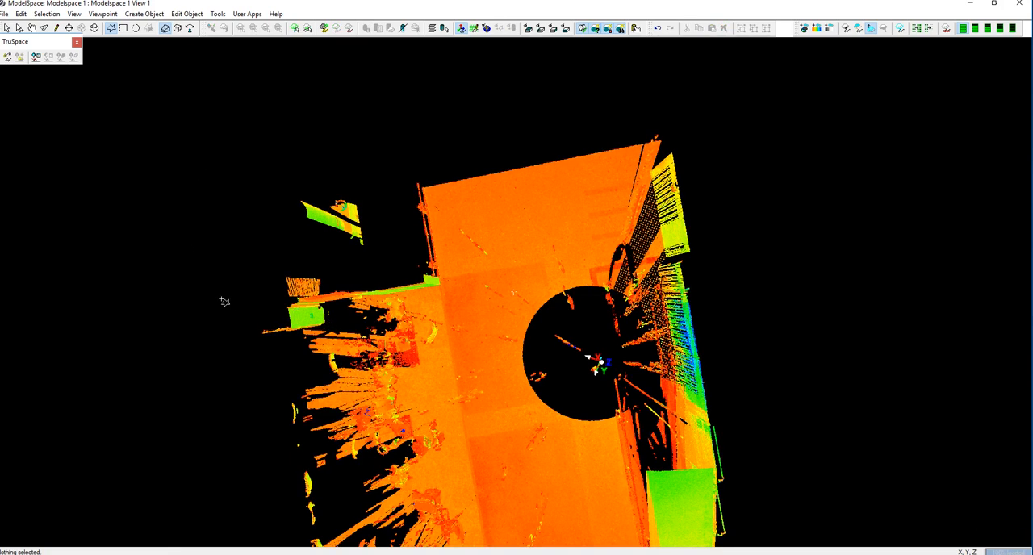
{"action": "left_click", "coordinate": [293, 345]}
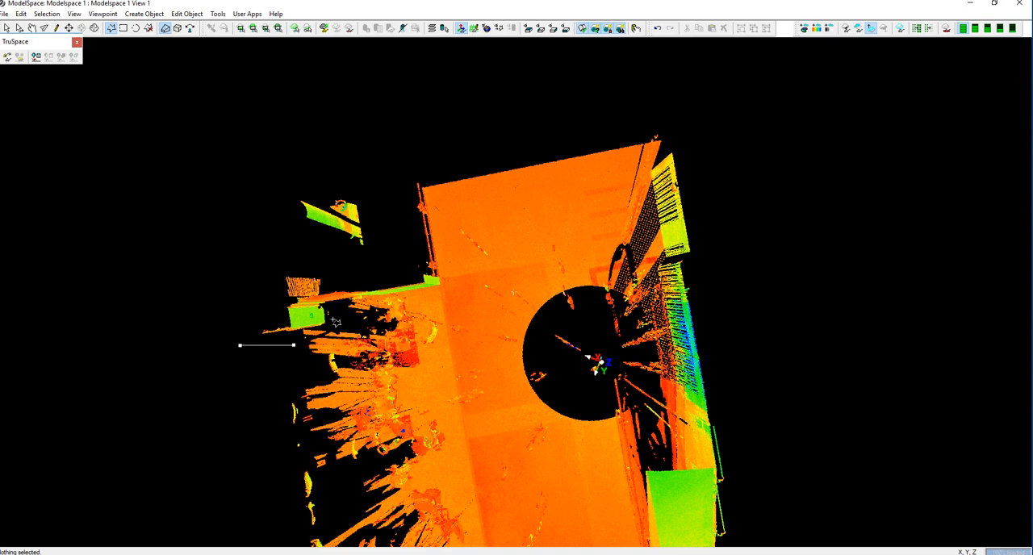
{"action": "left_click", "coordinate": [335, 305]}
{"action": "left_click", "coordinate": [447, 286]}
{"action": "left_click", "coordinate": [426, 173]}
{"action": "left_click", "coordinate": [296, 162]}
{"action": "right_click", "coordinate": [300, 260]}
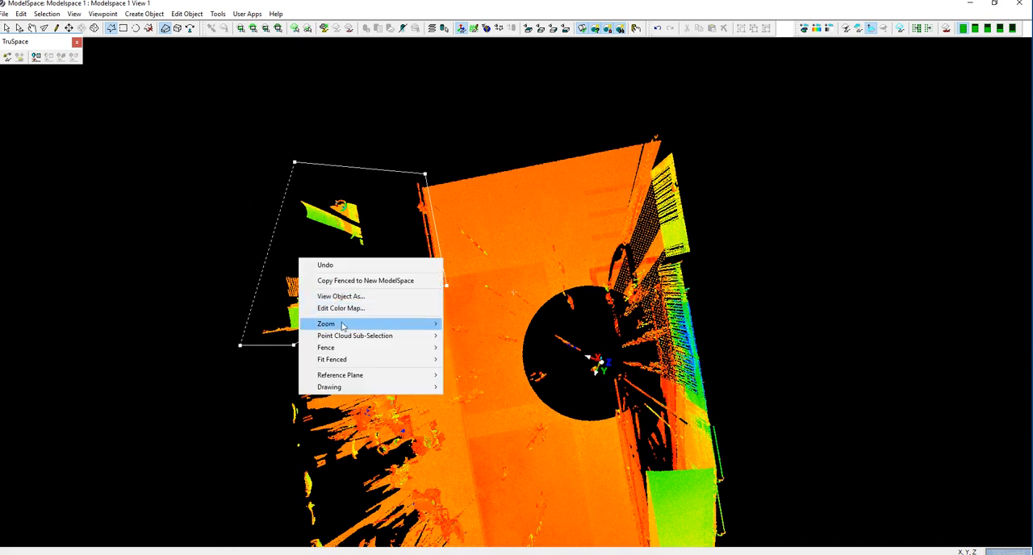
{"action": "mouse_move", "coordinate": [354, 336]}
{"action": "left_click", "coordinate": [484, 337]}
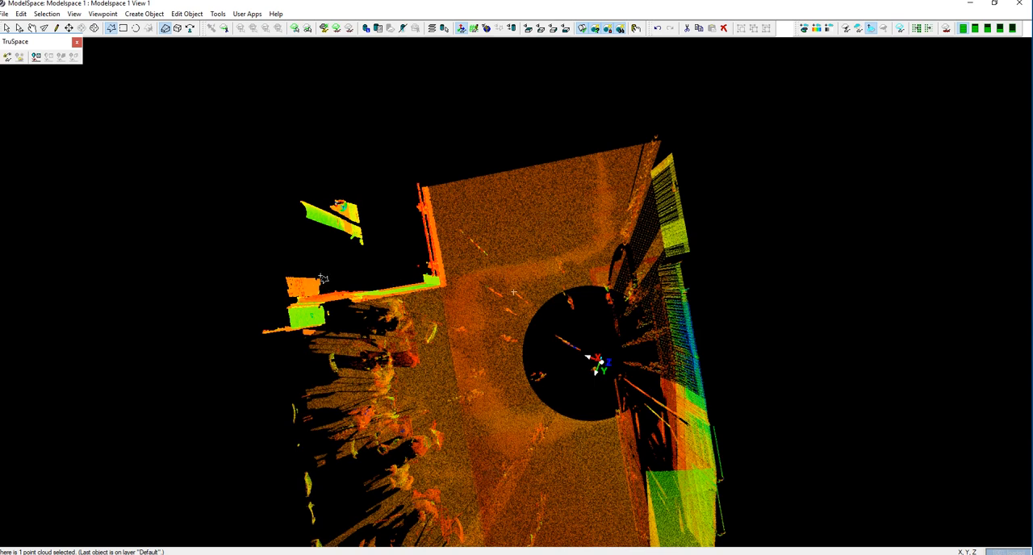
{"action": "right_click", "coordinate": [363, 239]}
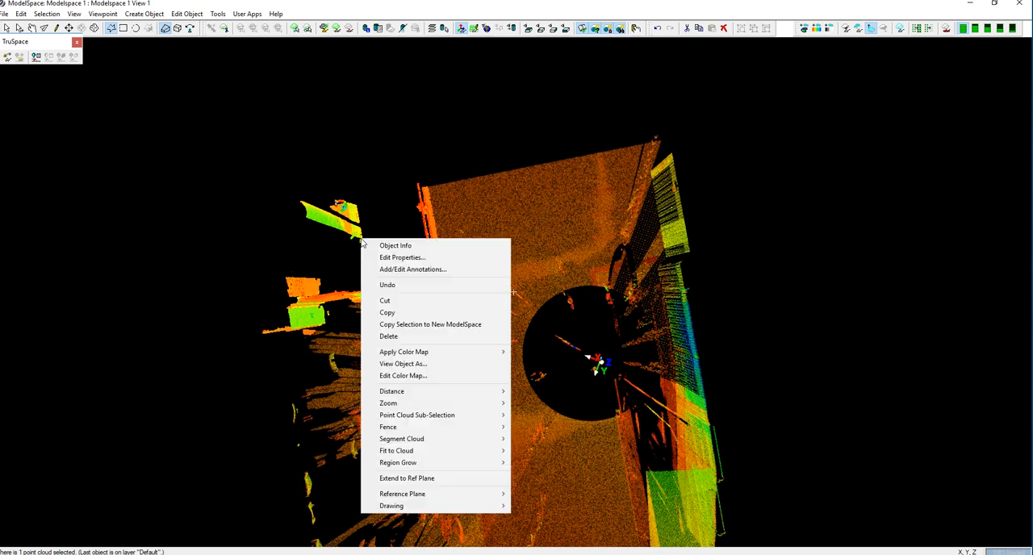
{"action": "mouse_move", "coordinate": [503, 420]}
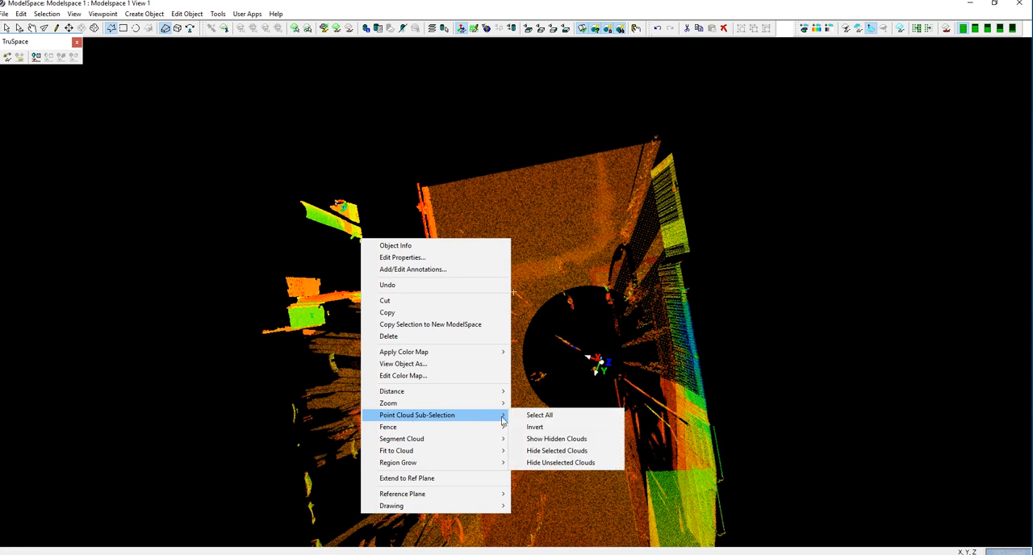
{"action": "left_click", "coordinate": [553, 450]}
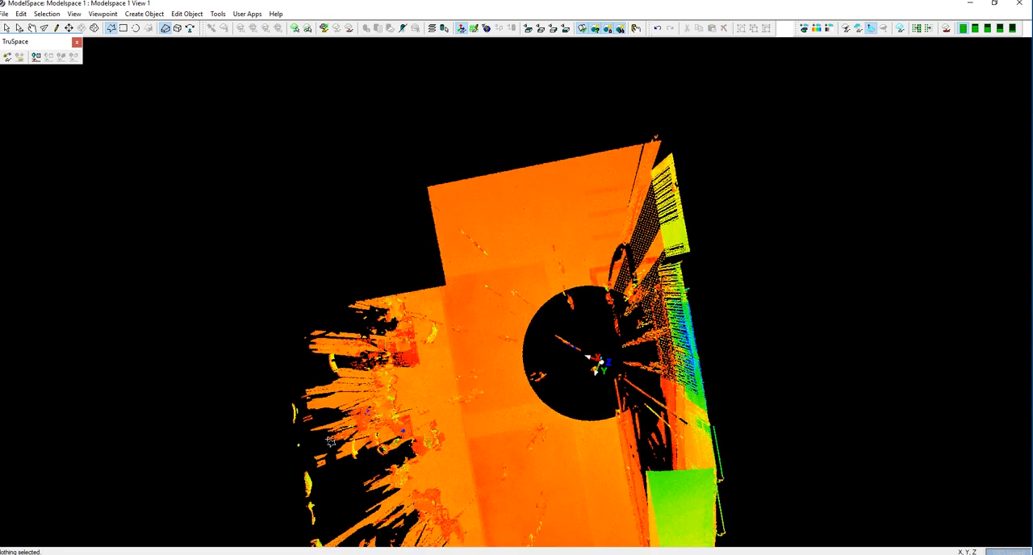
From above, fence the wall pieces around the recessed corner at the seating area's opposite end, sub-select the points inside and hide them.
{"action": "left_click", "coordinate": [32, 28]}
{"action": "left_click_drag", "start_coordinate": [509, 352], "coordinate": [529, 262]}
{"action": "left_click_drag", "start_coordinate": [275, 417], "coordinate": [347, 491]}
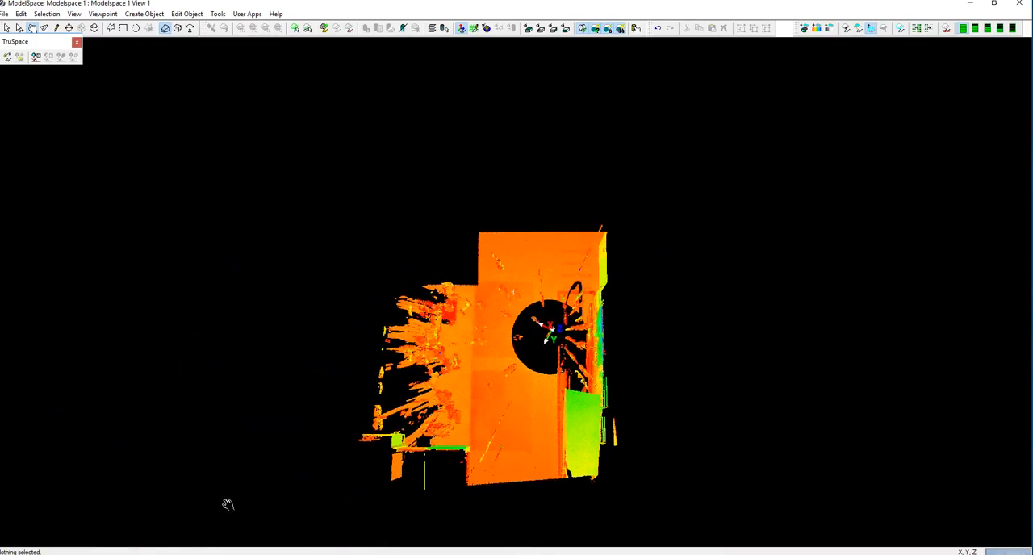
{"action": "left_click", "coordinate": [113, 28]}
{"action": "left_click", "coordinate": [367, 428]}
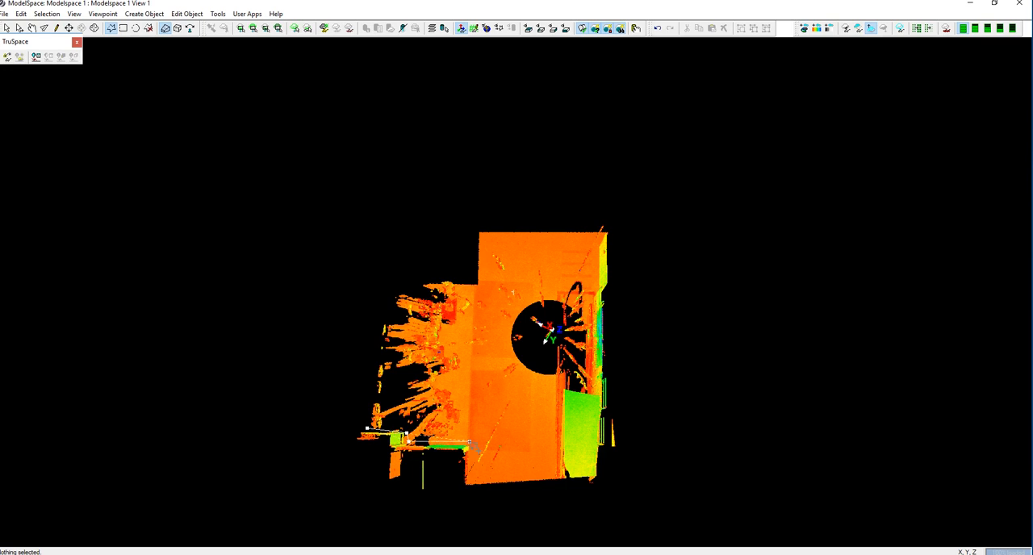
{"action": "left_click", "coordinate": [469, 499]}
{"action": "left_click", "coordinate": [376, 502]}
{"action": "left_click", "coordinate": [314, 458]}
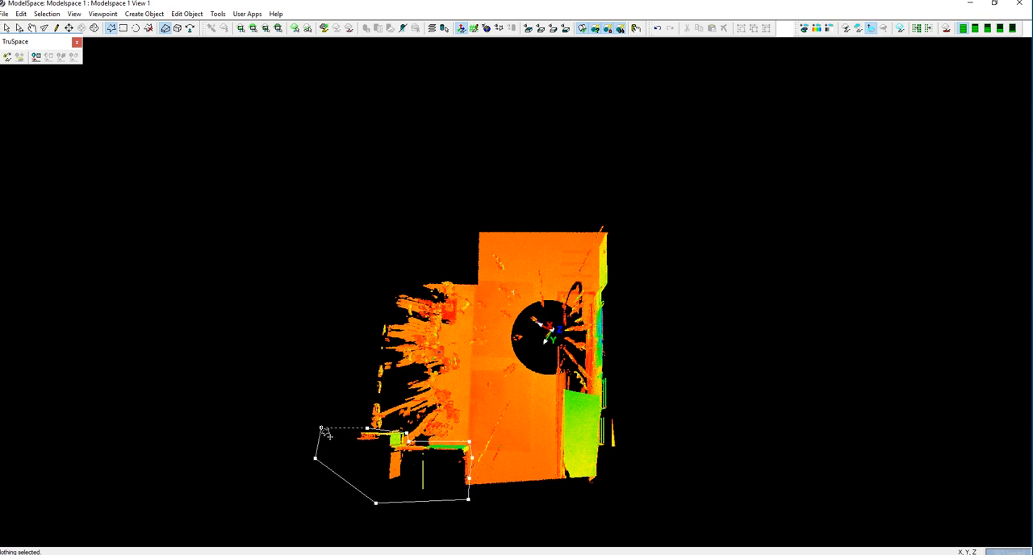
{"action": "right_click", "coordinate": [387, 449]}
{"action": "mouse_move", "coordinate": [485, 391]}
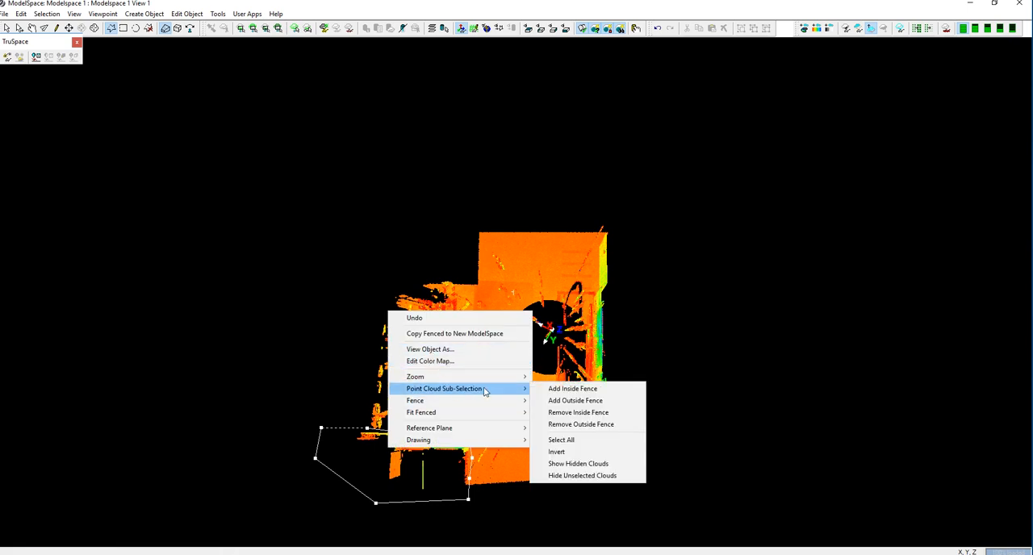
{"action": "left_click", "coordinate": [566, 388]}
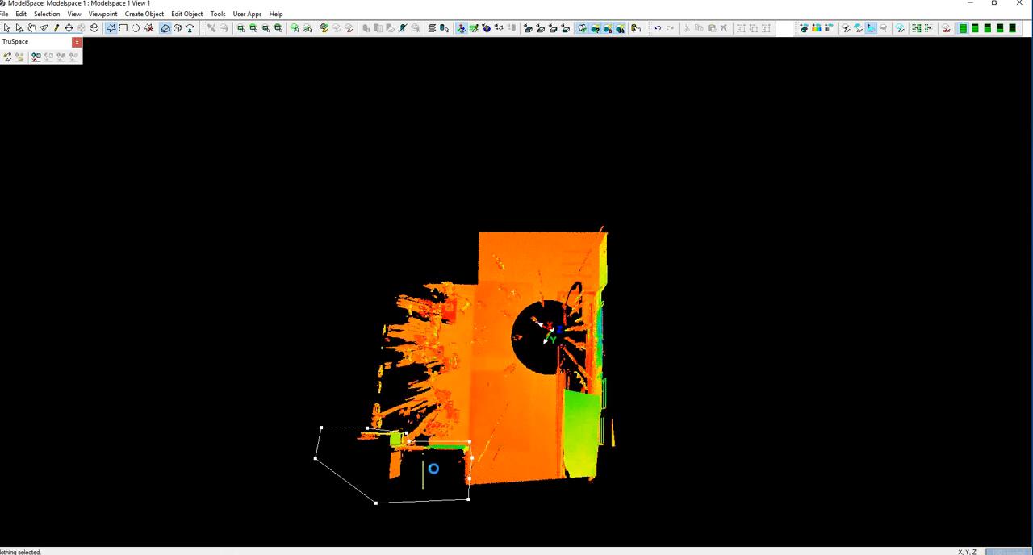
{"action": "right_click", "coordinate": [375, 466]}
{"action": "mouse_move", "coordinate": [452, 330]}
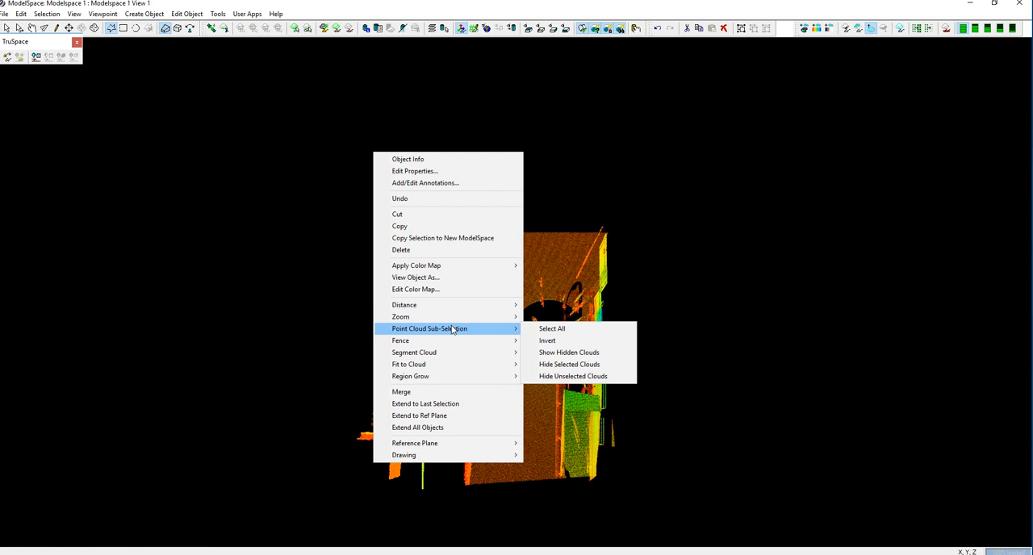
{"action": "left_click", "coordinate": [584, 364]}
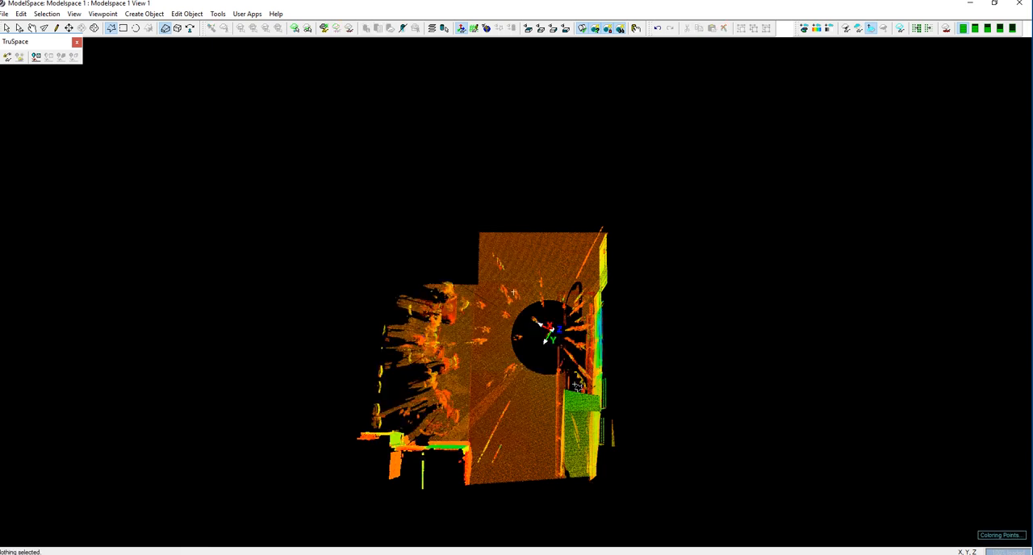
Examine the pedestrian traces standing above the isolated corridor floor from oblique and level side views.
{"action": "left_click", "coordinate": [33, 29]}
{"action": "left_click_drag", "start_coordinate": [401, 377], "coordinate": [445, 361]}
{"action": "left_click_drag", "start_coordinate": [517, 339], "coordinate": [476, 282]}
{"action": "scroll", "coordinate": [443, 280], "scroll_direction": "up", "scroll_amount": 6}
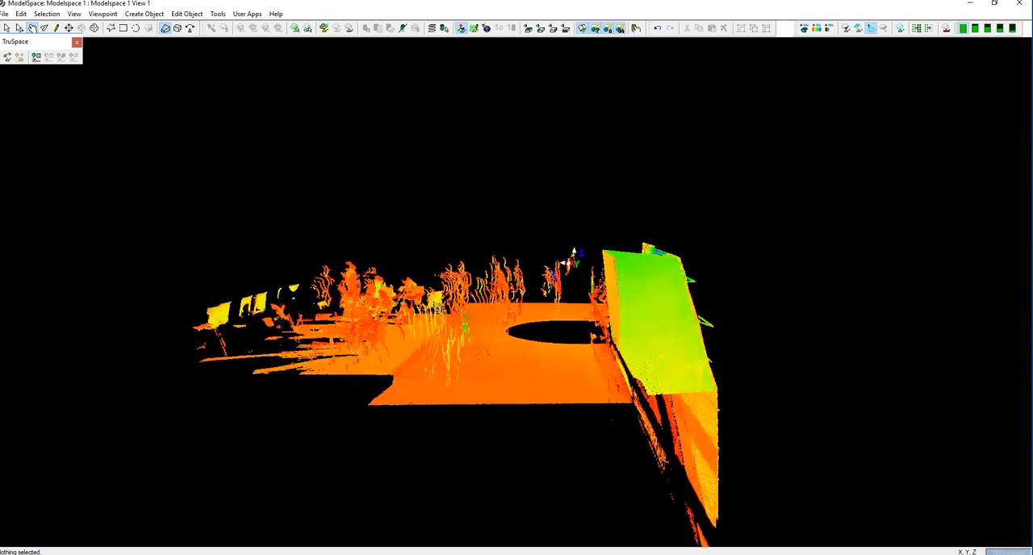
{"action": "left_click_drag", "start_coordinate": [403, 343], "coordinate": [438, 344]}
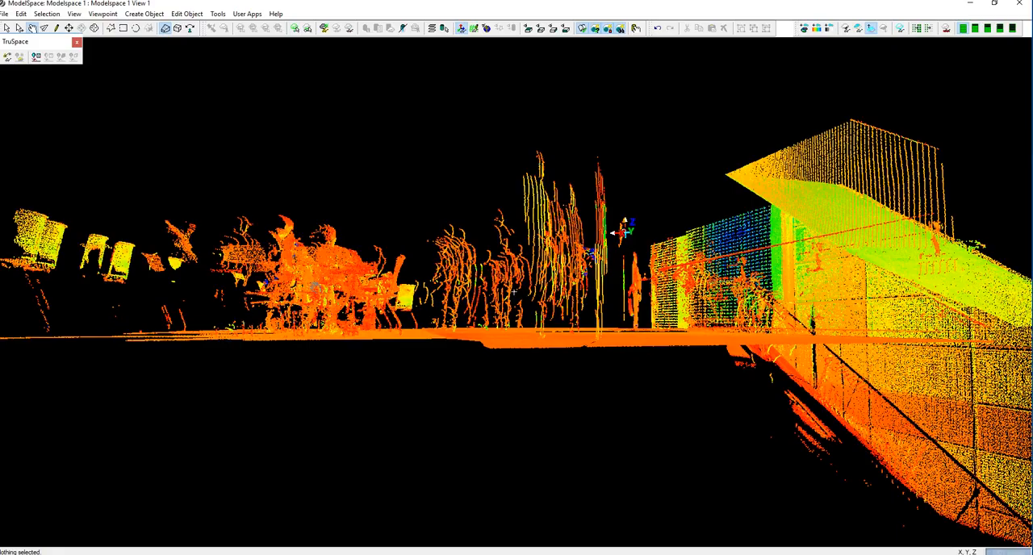
{"action": "left_click_drag", "start_coordinate": [514, 291], "coordinate": [480, 326]}
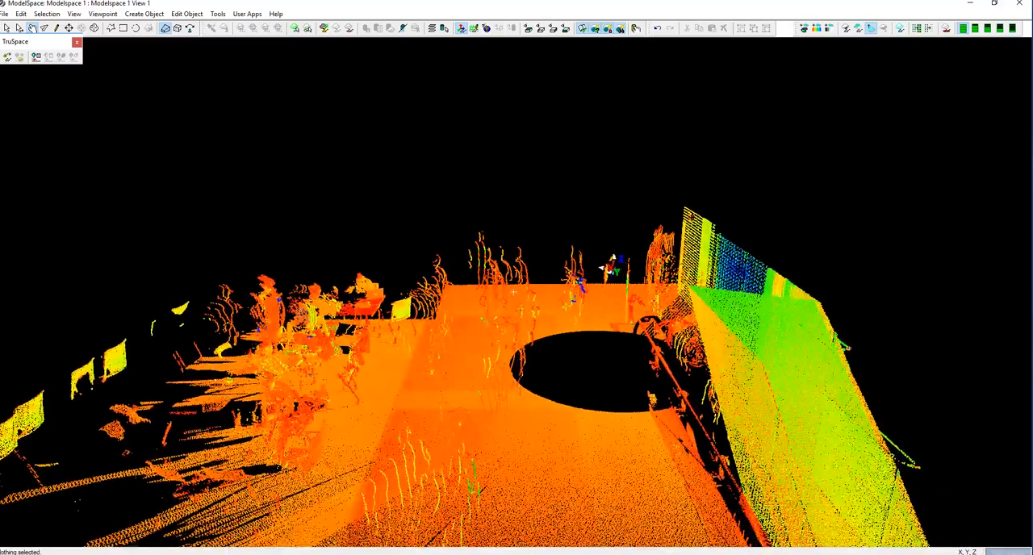
From a level side view, fence the pedestrian traces just above the floor between the seating area and scanner position, and delete the points inside.
{"action": "left_click_drag", "start_coordinate": [288, 365], "coordinate": [292, 347]}
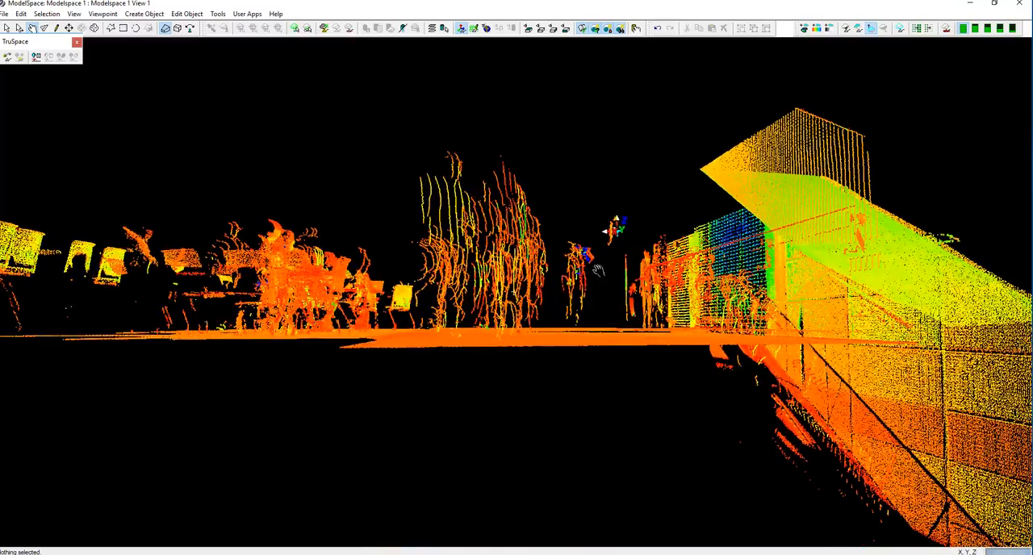
{"action": "left_click_drag", "start_coordinate": [477, 299], "coordinate": [479, 298]}
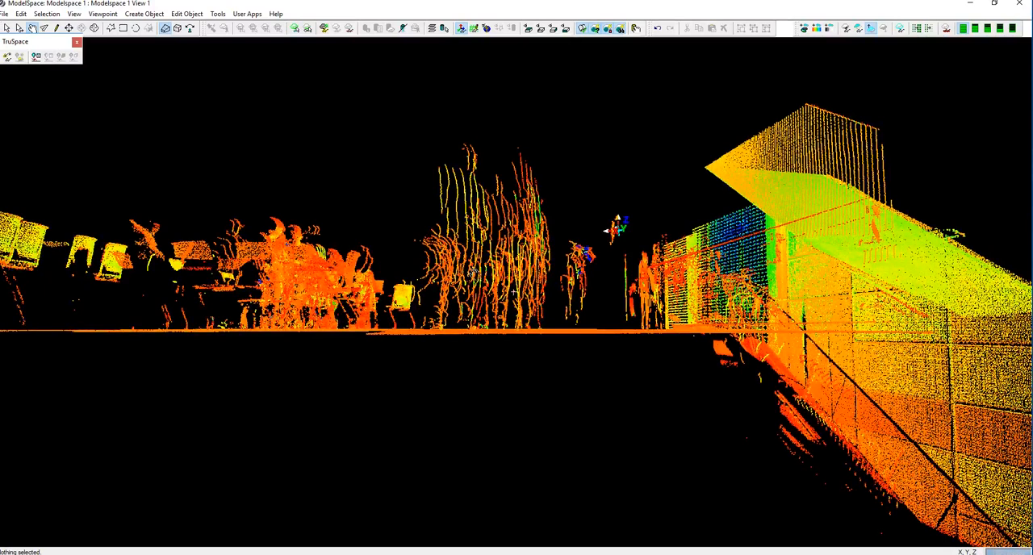
{"action": "left_click", "coordinate": [110, 28]}
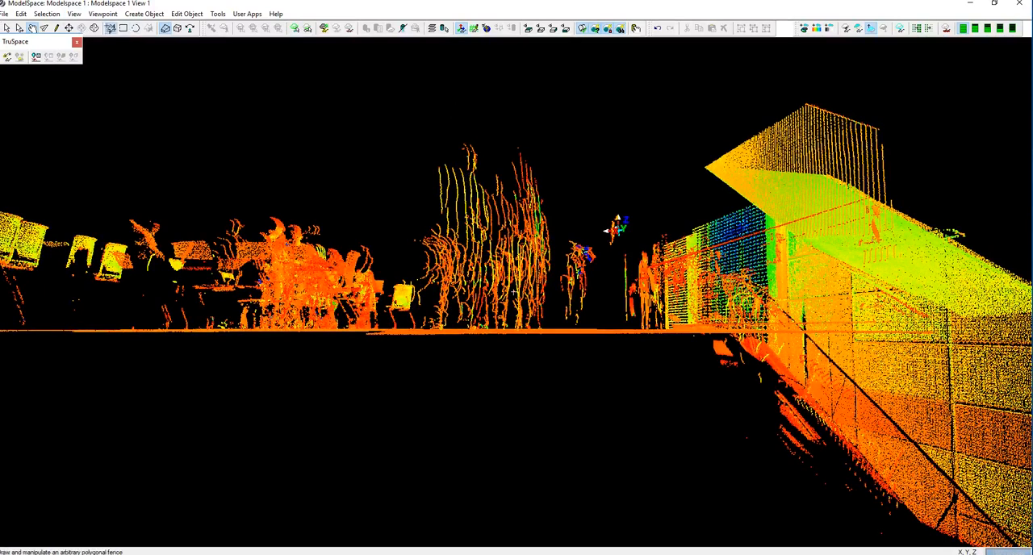
{"action": "left_click", "coordinate": [406, 232]}
{"action": "left_click", "coordinate": [415, 274]}
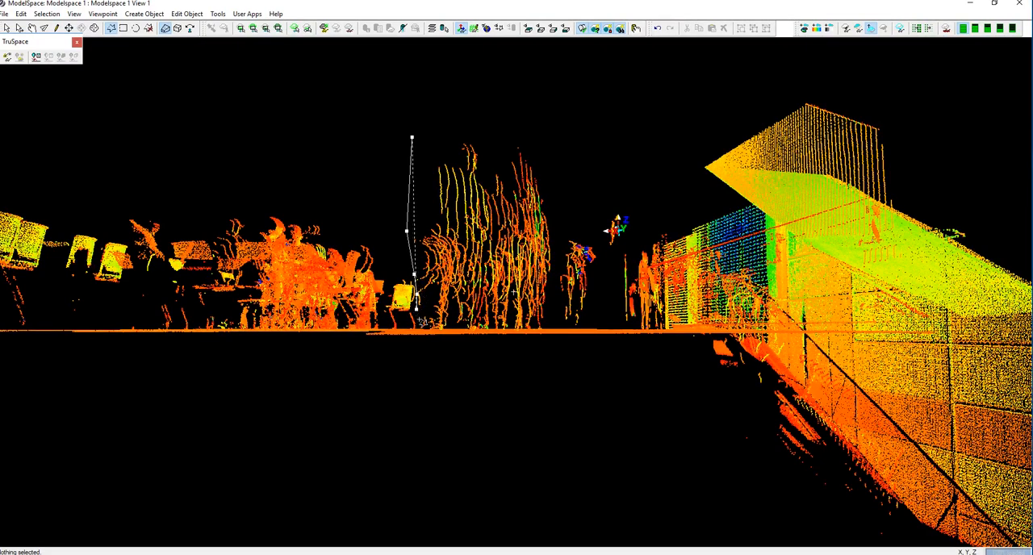
{"action": "left_click", "coordinate": [557, 325]}
{"action": "left_click", "coordinate": [604, 253]}
{"action": "left_click", "coordinate": [573, 196]}
{"action": "left_click", "coordinate": [547, 138]}
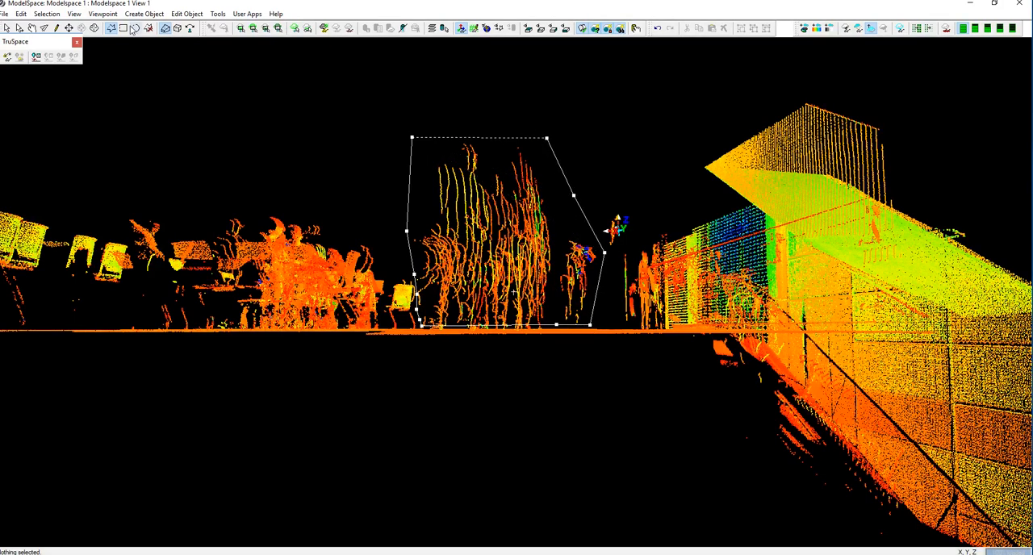
{"action": "right_click", "coordinate": [501, 201]}
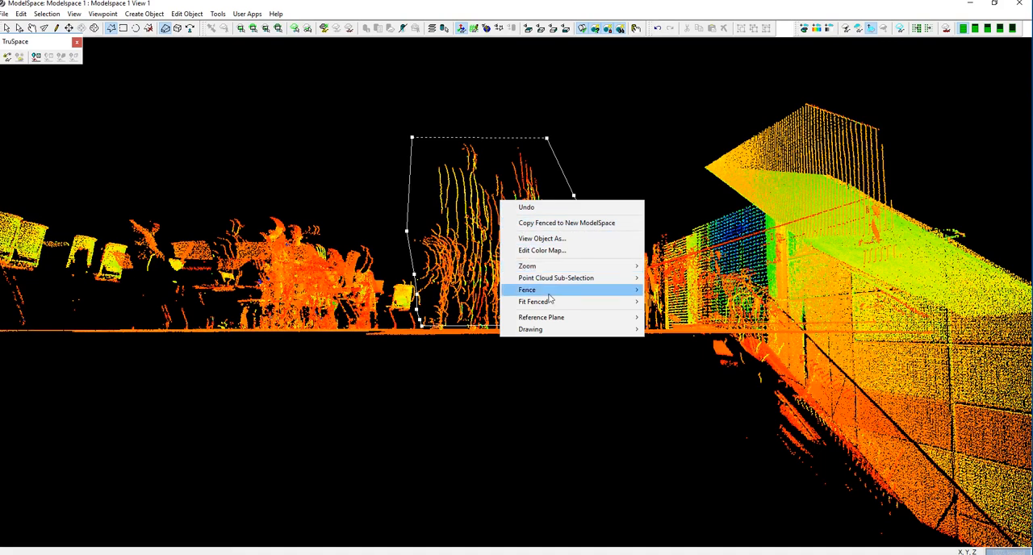
{"action": "mouse_move", "coordinate": [552, 292]}
{"action": "left_click", "coordinate": [670, 304]}
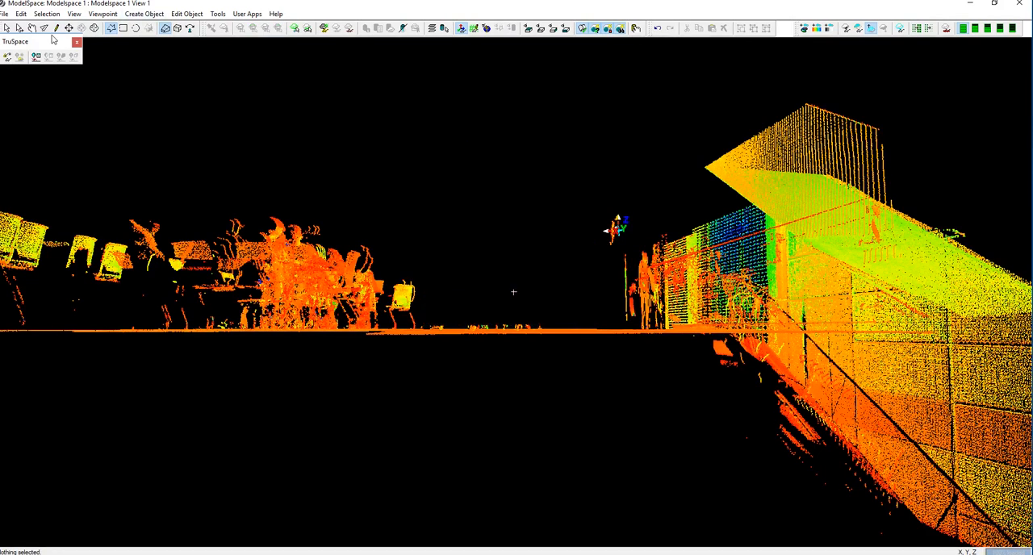
Show all hidden clouds again and inspect the cleaned floor within the full corridor scan.
{"action": "left_click_drag", "start_coordinate": [360, 310], "coordinate": [558, 295]}
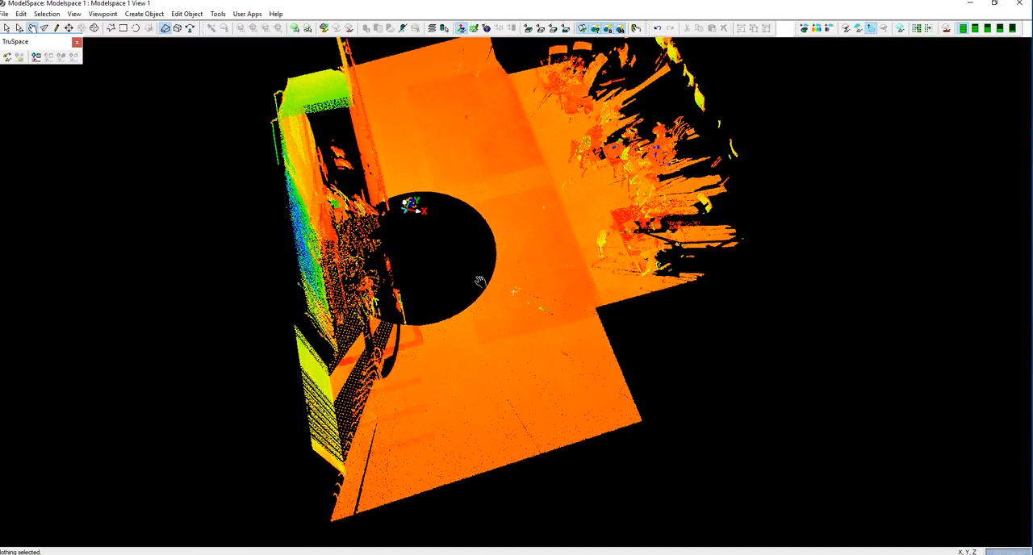
{"action": "scroll", "coordinate": [468, 326], "scroll_direction": "down", "scroll_amount": 5}
{"action": "left_click_drag", "start_coordinate": [480, 305], "coordinate": [479, 317]}
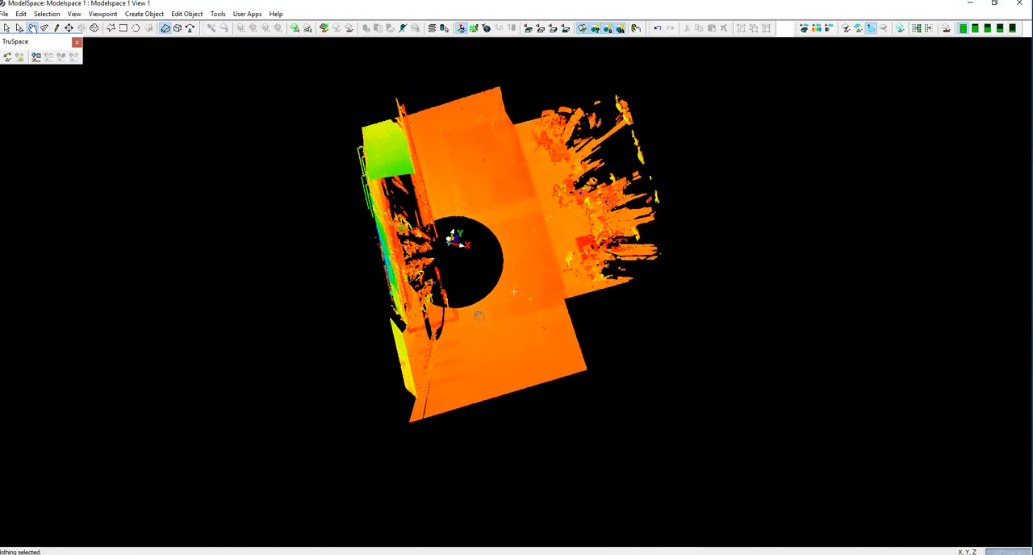
{"action": "left_click", "coordinate": [73, 15]}
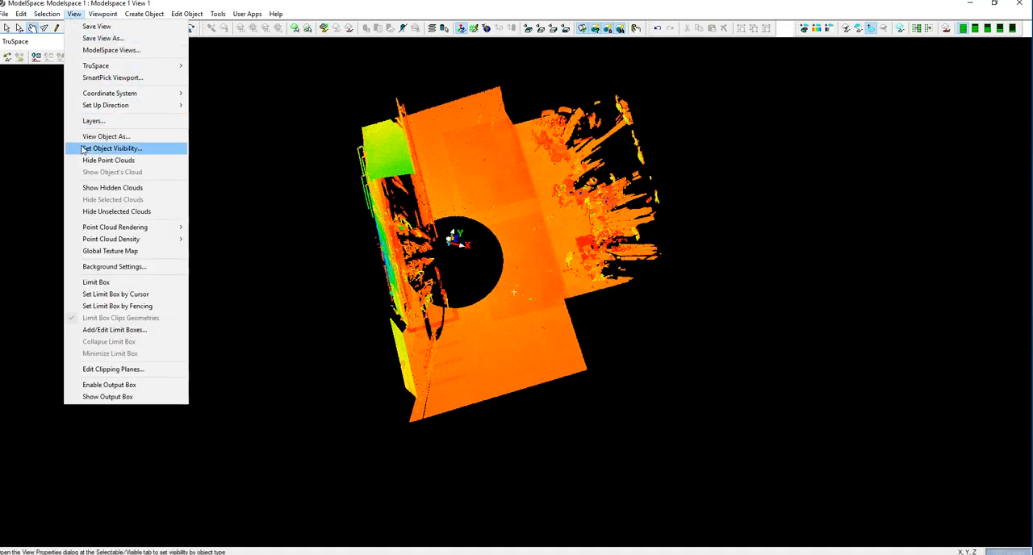
{"action": "left_click", "coordinate": [98, 188]}
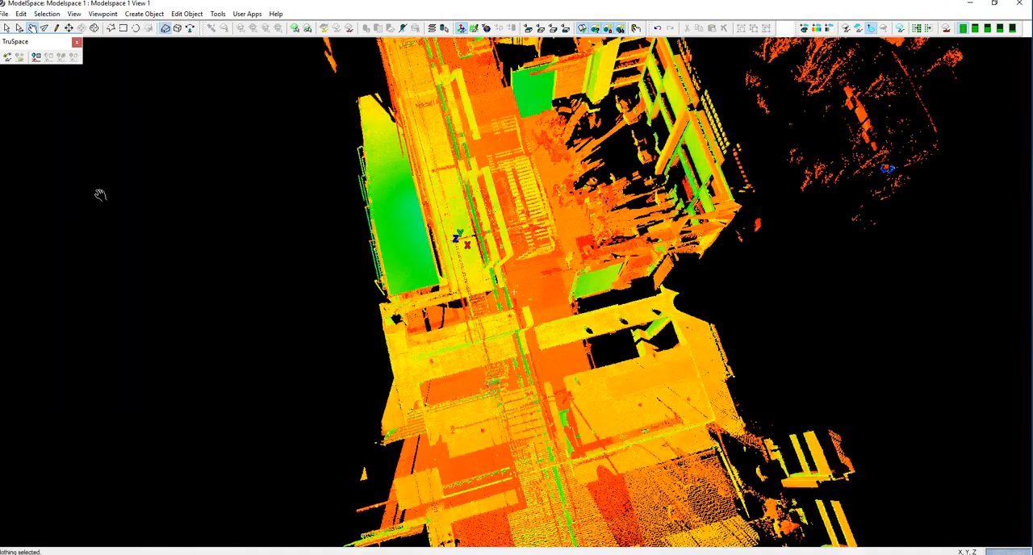
{"action": "left_click_drag", "start_coordinate": [395, 313], "coordinate": [384, 257]}
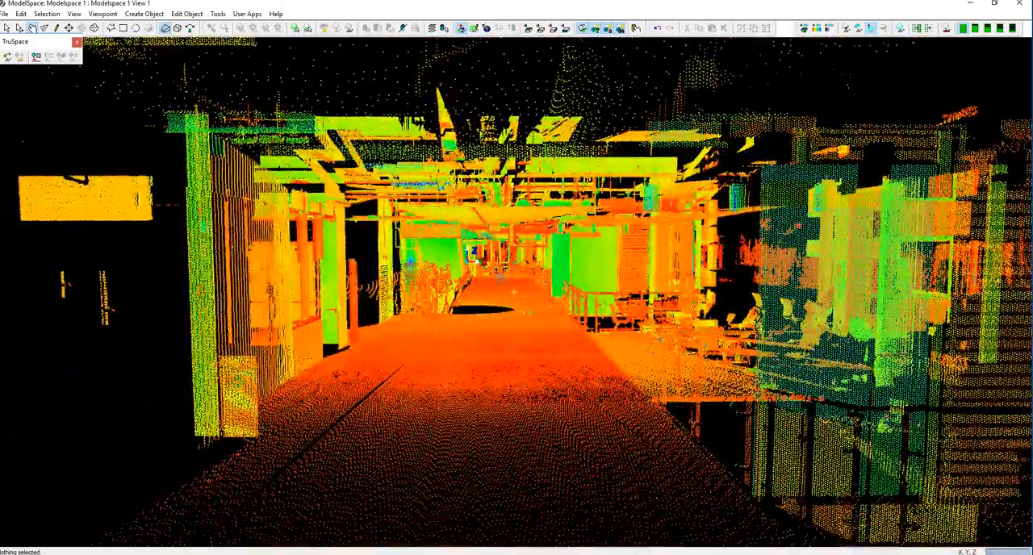
{"action": "scroll", "coordinate": [509, 277], "scroll_direction": "up", "scroll_amount": 8}
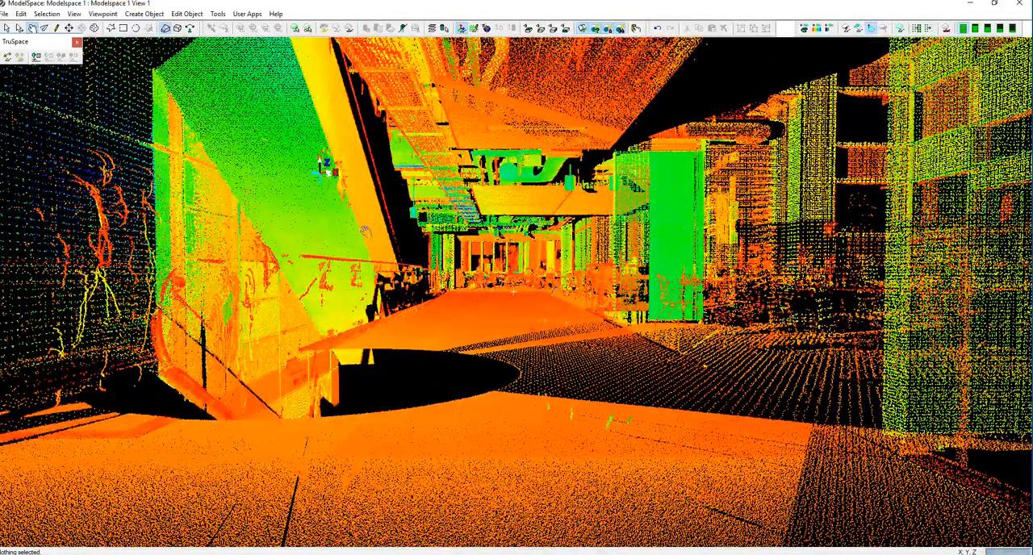
{"action": "left_click_drag", "start_coordinate": [343, 258], "coordinate": [328, 328]}
From above, fence the middle stretch of the corridor with its adjoining areas and delete everything outside the fence.
{"action": "middle_click_drag", "start_coordinate": [328, 327], "coordinate": [333, 239]}
{"action": "left_click_drag", "start_coordinate": [334, 240], "coordinate": [583, 235]}
{"action": "middle_click_drag", "start_coordinate": [593, 323], "coordinate": [613, 534]}
{"action": "middle_click_drag", "start_coordinate": [517, 355], "coordinate": [531, 363]}
{"action": "left_click", "coordinate": [112, 28]}
{"action": "left_click", "coordinate": [364, 306]}
{"action": "left_click", "coordinate": [726, 395]}
{"action": "left_click", "coordinate": [786, 405]}
{"action": "left_click", "coordinate": [785, 311]}
{"action": "left_click", "coordinate": [495, 212]}
{"action": "right_click", "coordinate": [568, 292]}
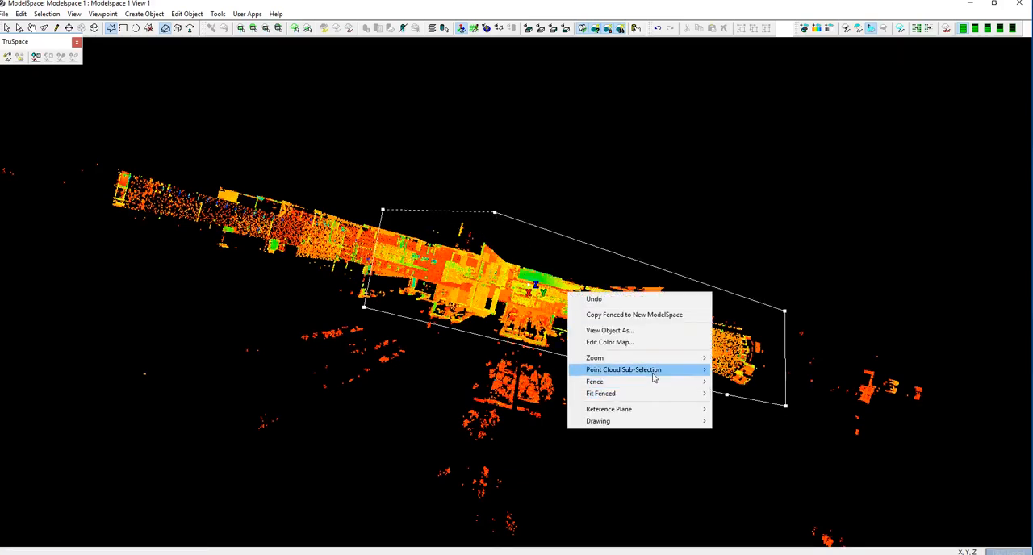
{"action": "mouse_move", "coordinate": [654, 376]}
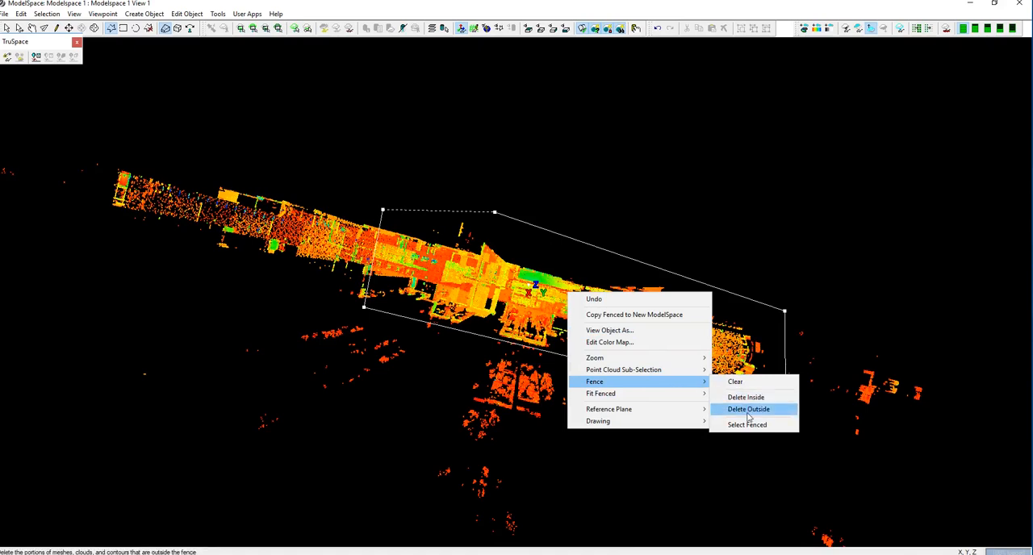
{"action": "left_click", "coordinate": [748, 413]}
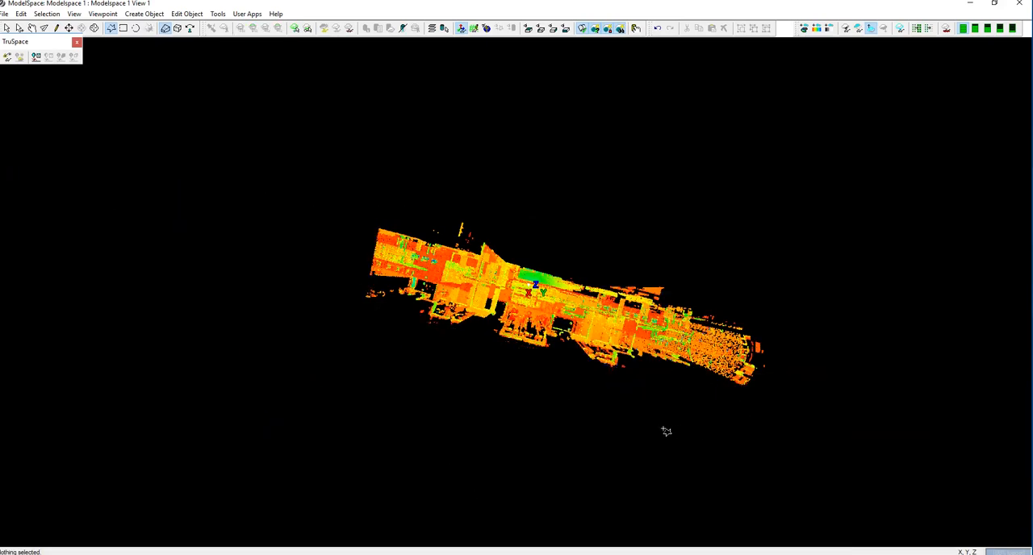
Examine the trimmed corridor cloud from oblique and overhead views for remaining stray fragments along its sides.
{"action": "left_click", "coordinate": [33, 28]}
{"action": "left_click_drag", "start_coordinate": [571, 375], "coordinate": [613, 299]}
{"action": "middle_click_drag", "start_coordinate": [578, 269], "coordinate": [565, 334]}
{"action": "left_click_drag", "start_coordinate": [565, 335], "coordinate": [523, 369]}
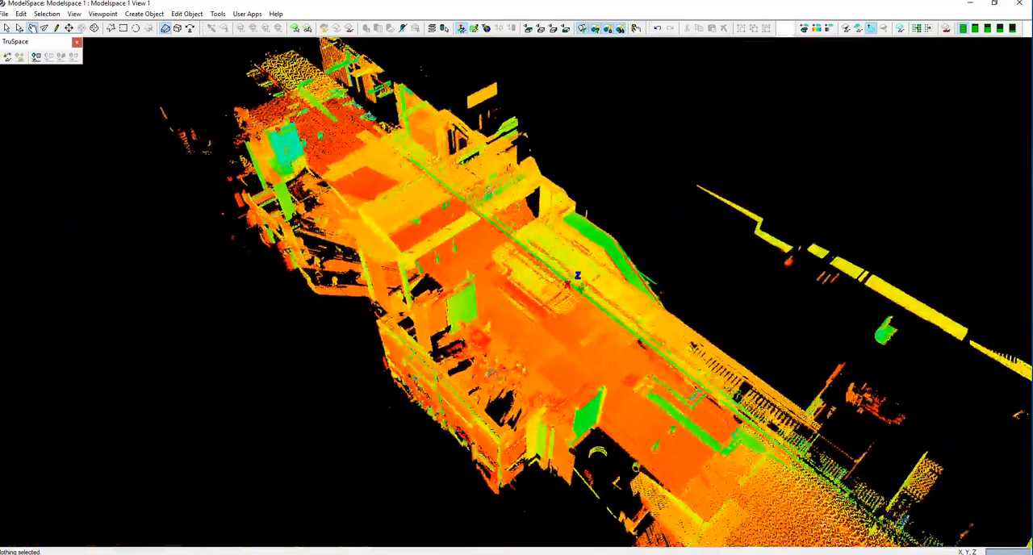
{"action": "scroll", "coordinate": [523, 370], "scroll_direction": "down", "scroll_amount": 5}
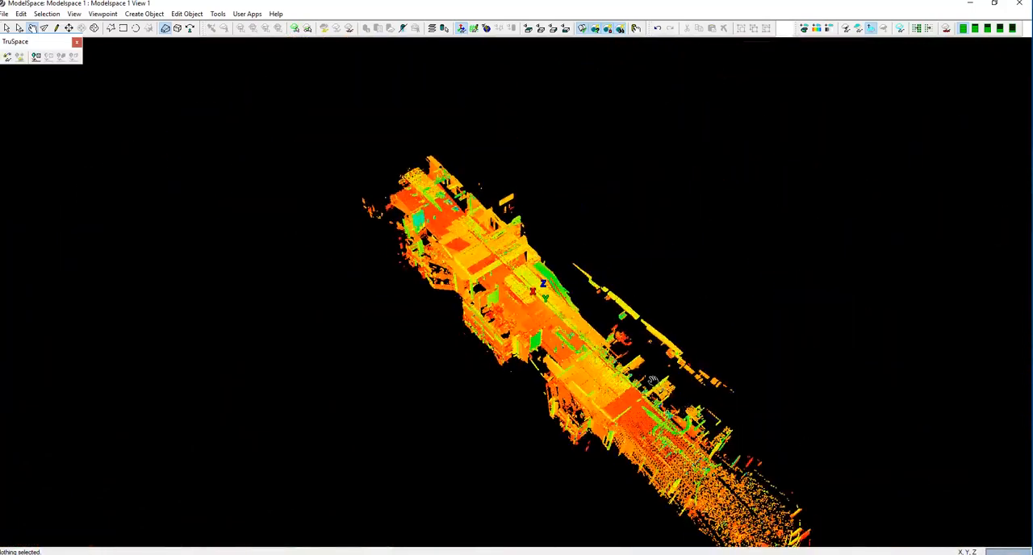
{"action": "left_click_drag", "start_coordinate": [640, 346], "coordinate": [692, 443]}
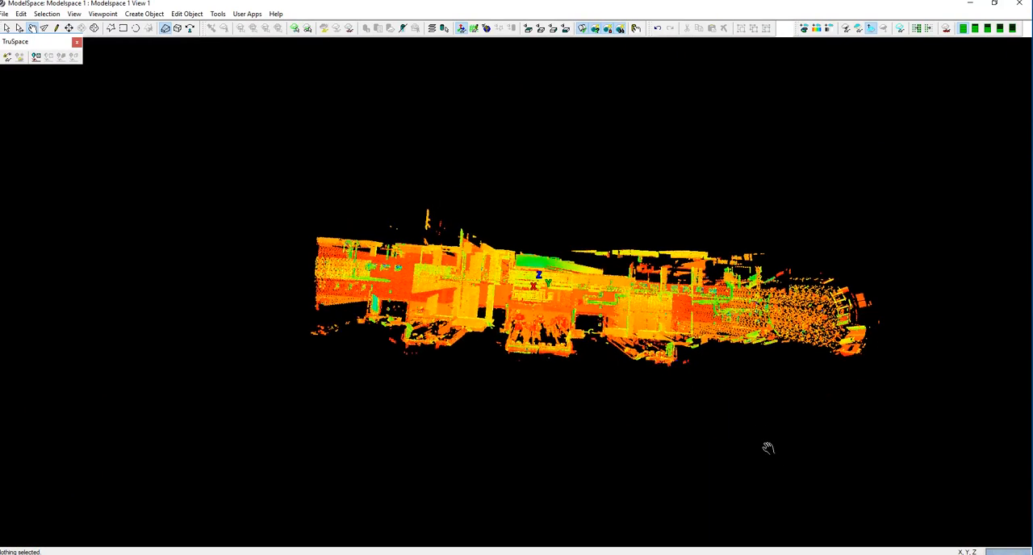